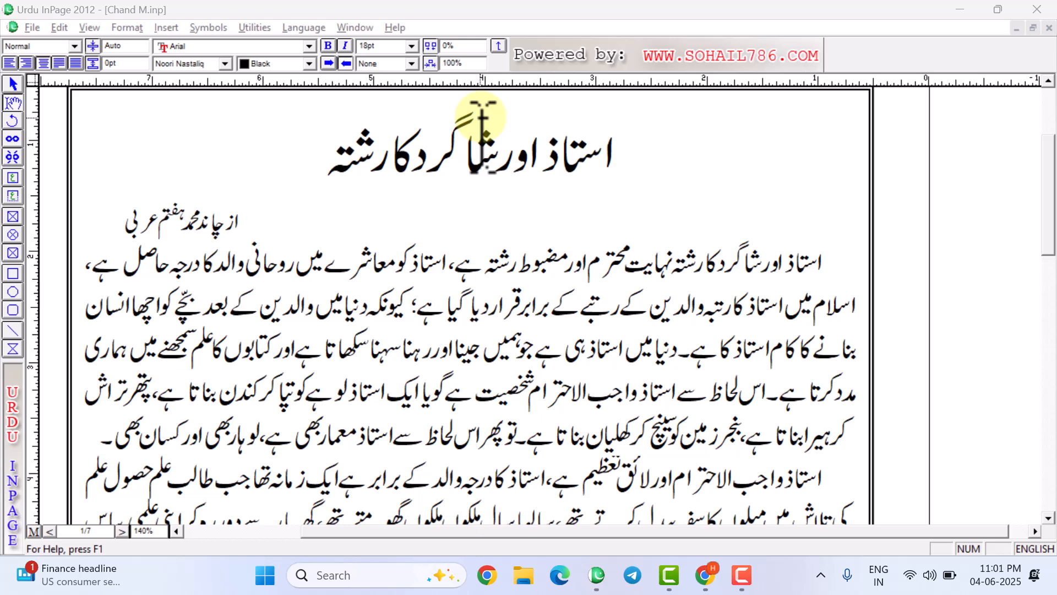
Create a new blank document with the default page settings.
click(32, 27)
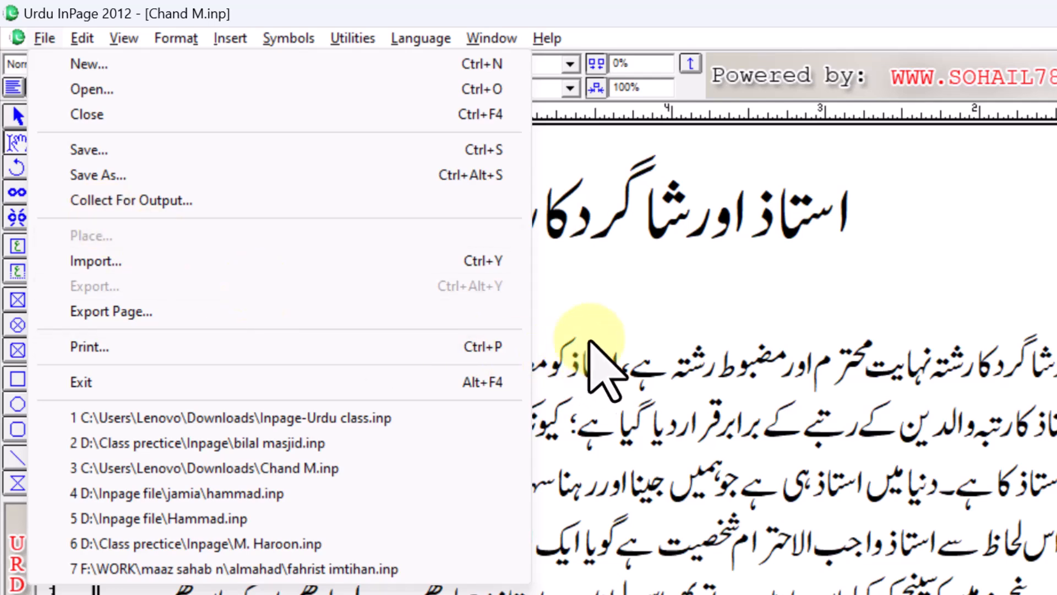
click(585, 358)
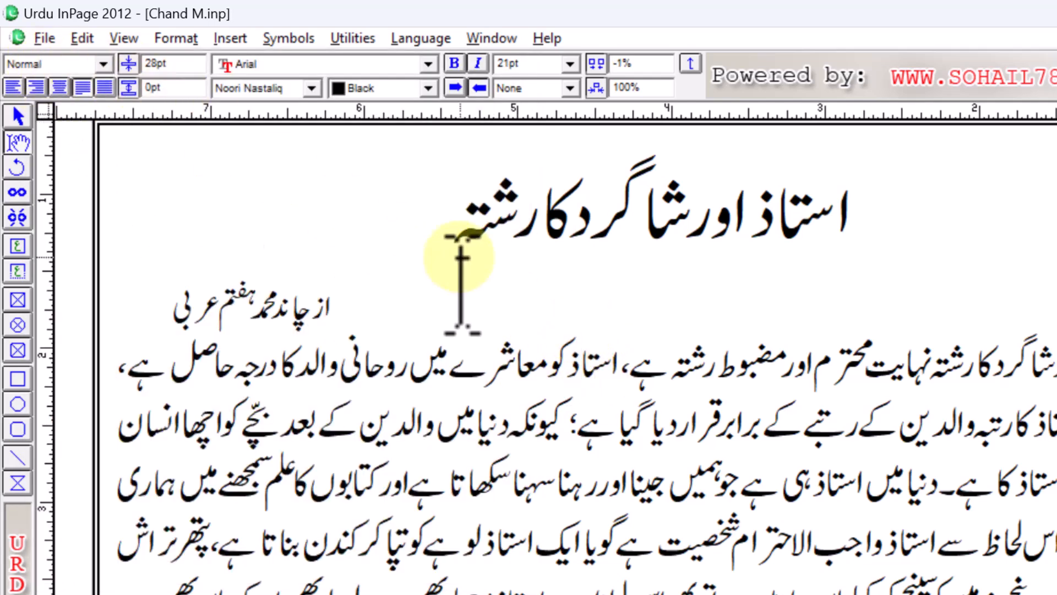
key(ctrl+n)
key(Return)
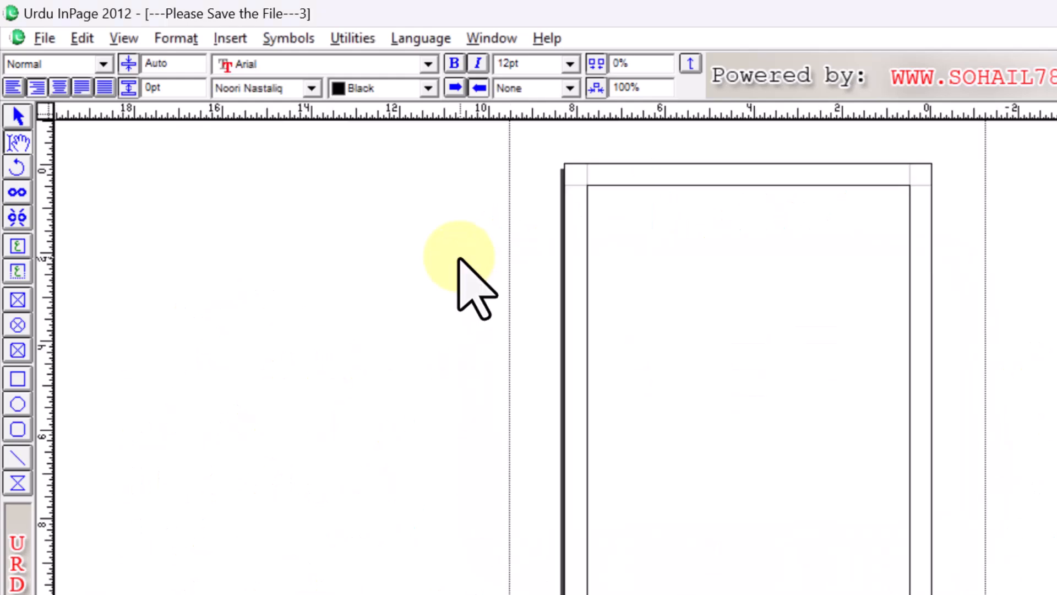
Place the first-listed Pexels JPG from the Downloads folder directly on the blank page.
click(44, 40)
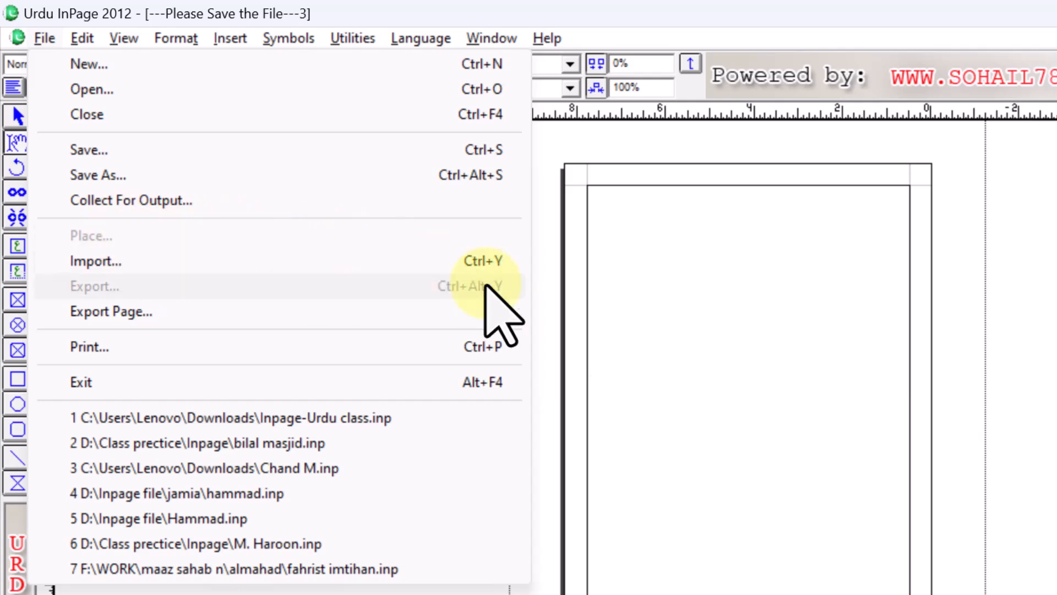
click(676, 419)
click(14, 116)
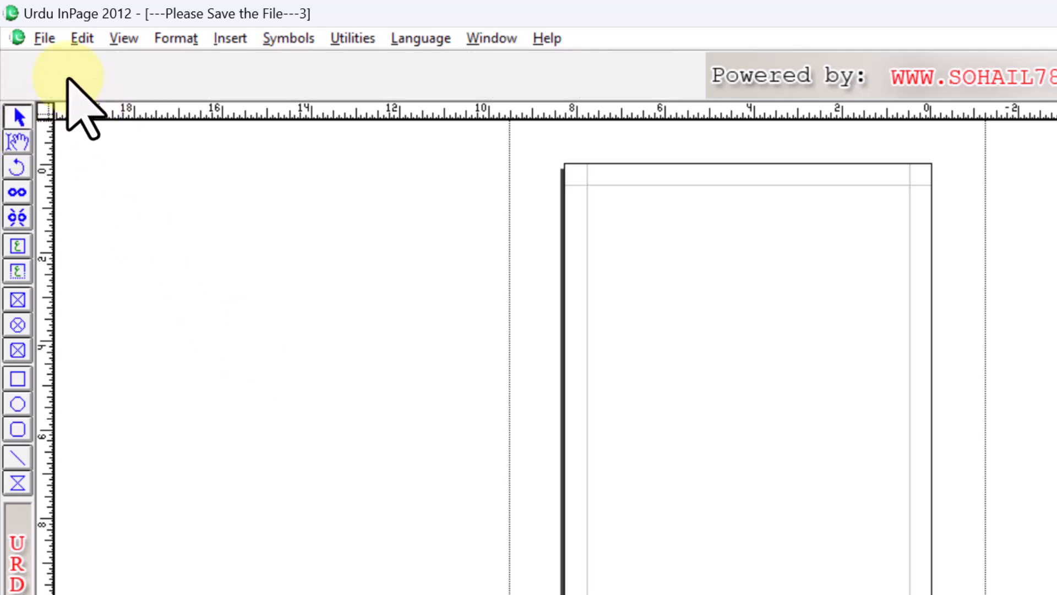
click(49, 39)
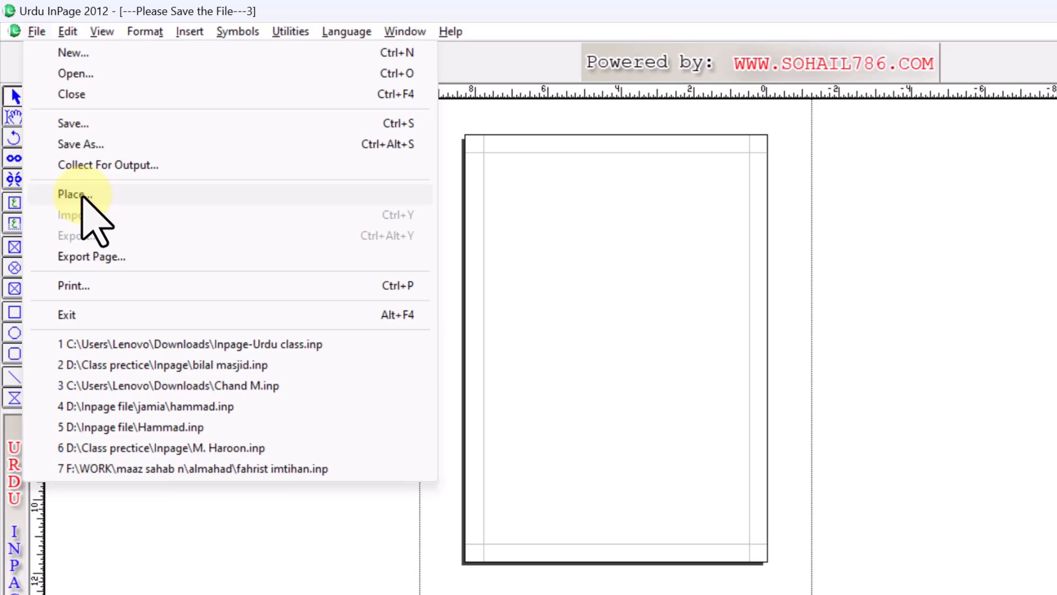
click(83, 194)
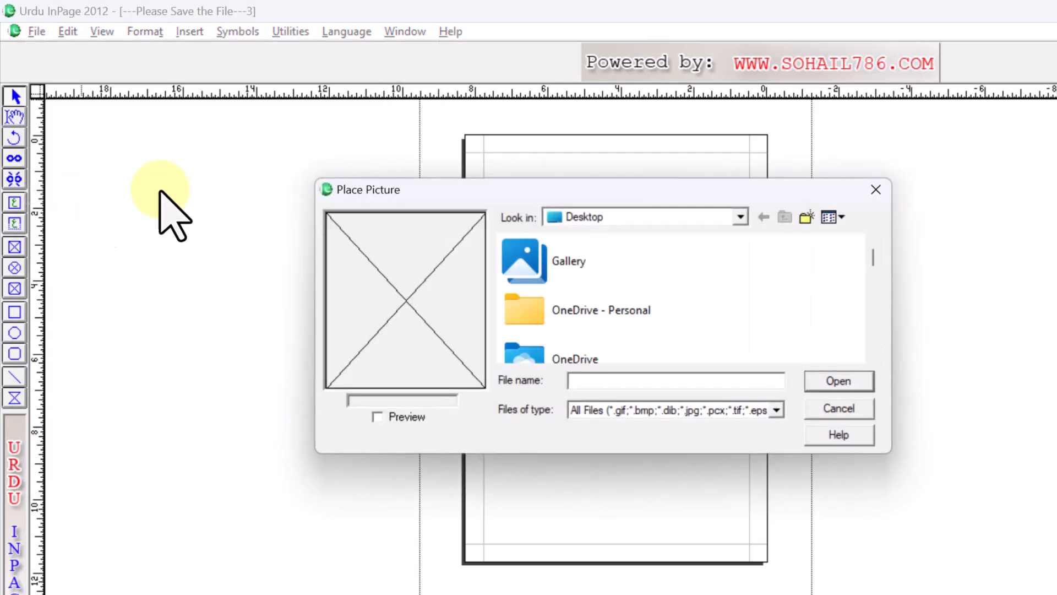
click(716, 216)
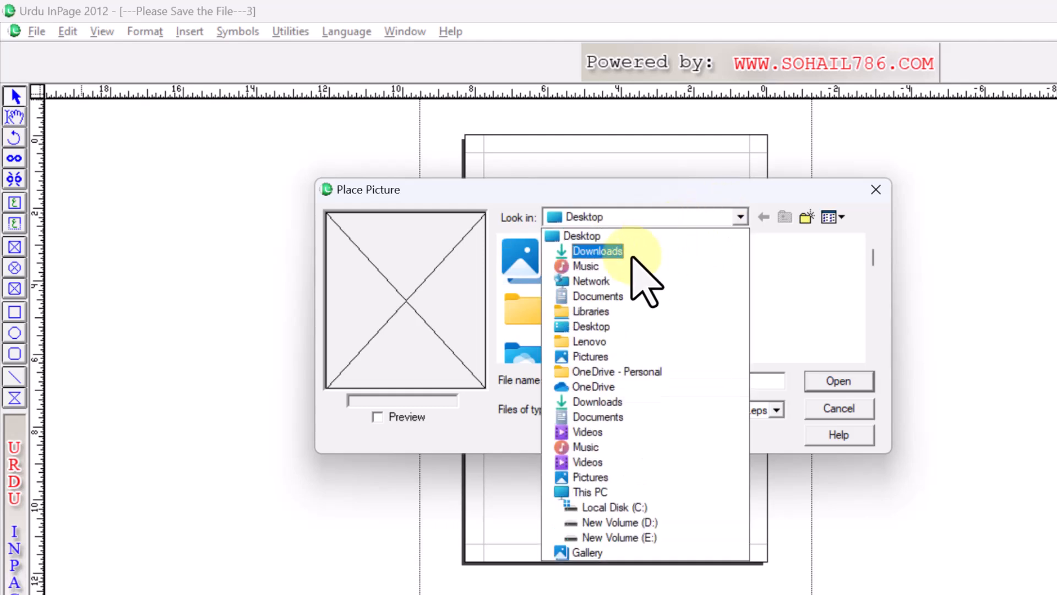
click(598, 249)
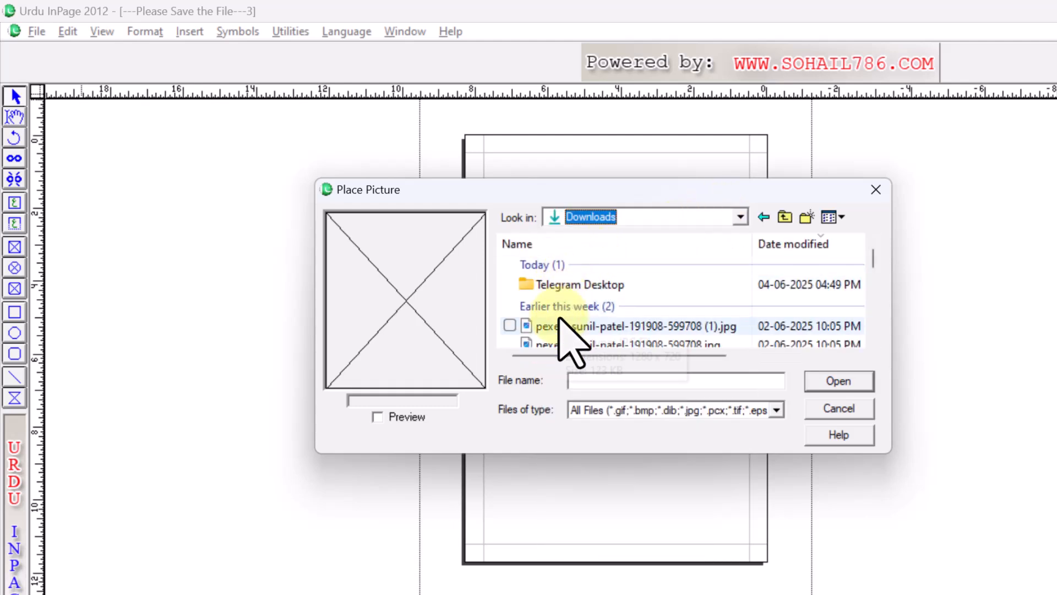
click(551, 326)
click(833, 381)
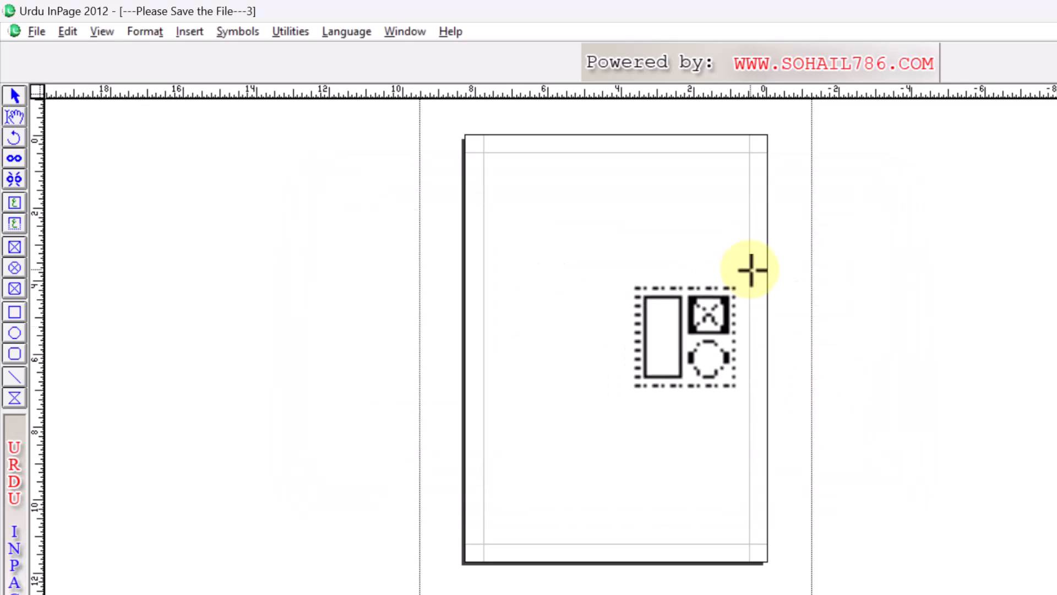
click(782, 247)
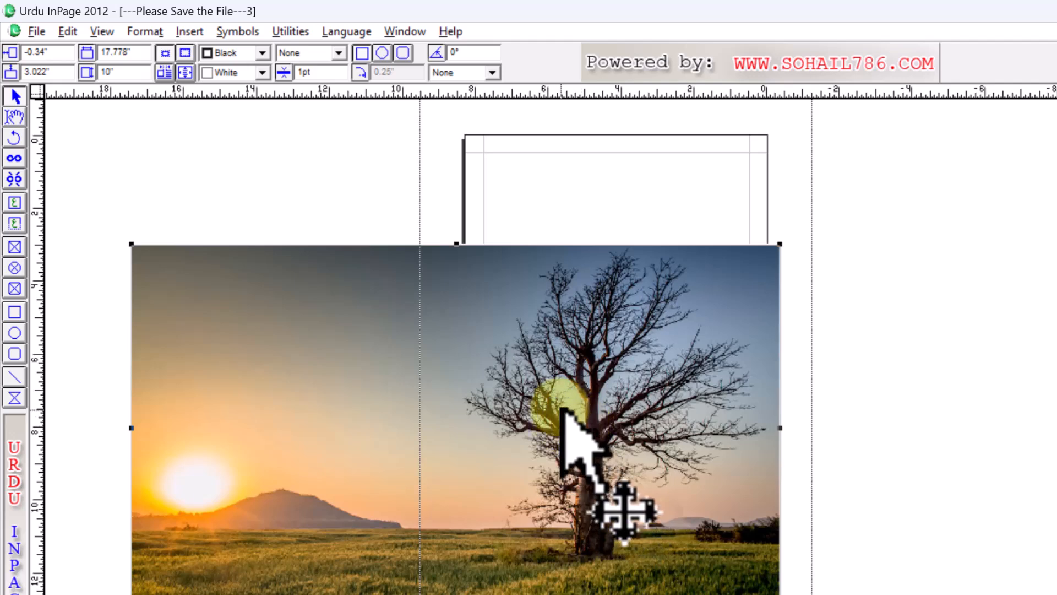
Move the placed picture up to the page's upper margin and delete it.
drag(567, 396, 566, 302)
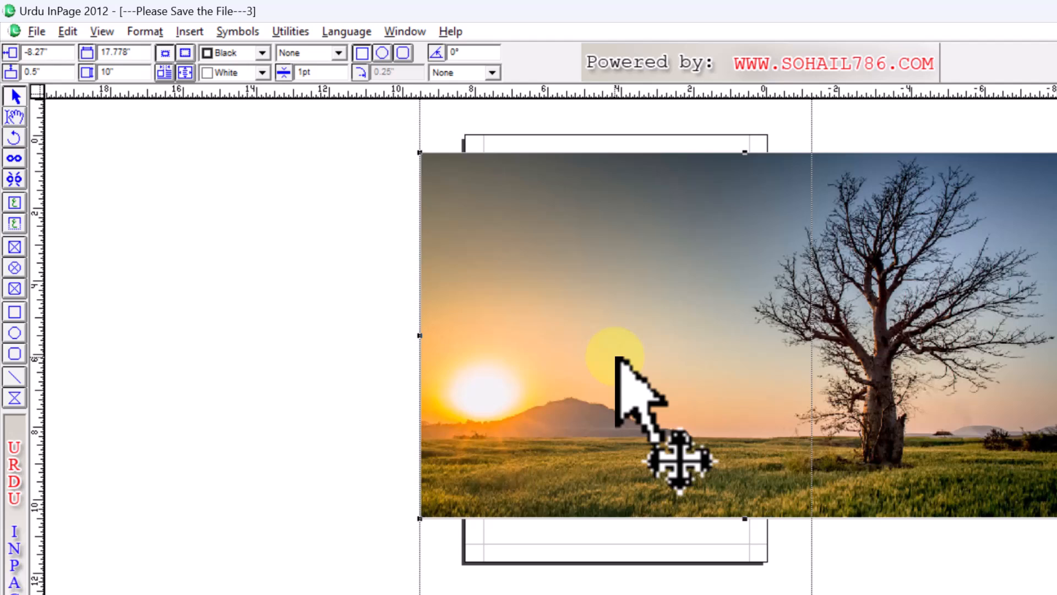
key(Delete)
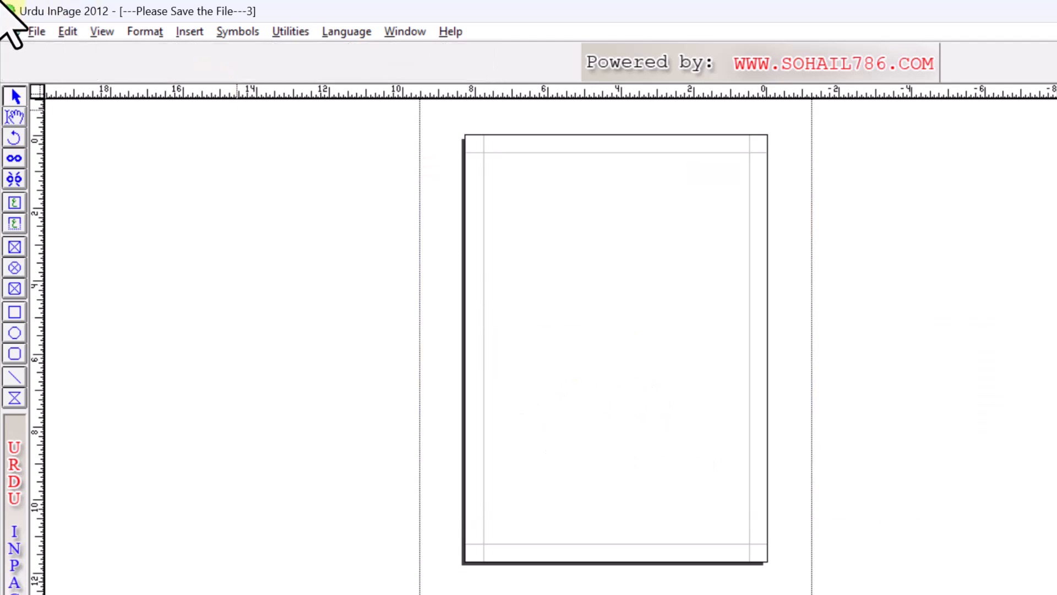
Draw a rectangular picture frame about 6.46 by 4.11 inches in the upper half of the page.
click(36, 32)
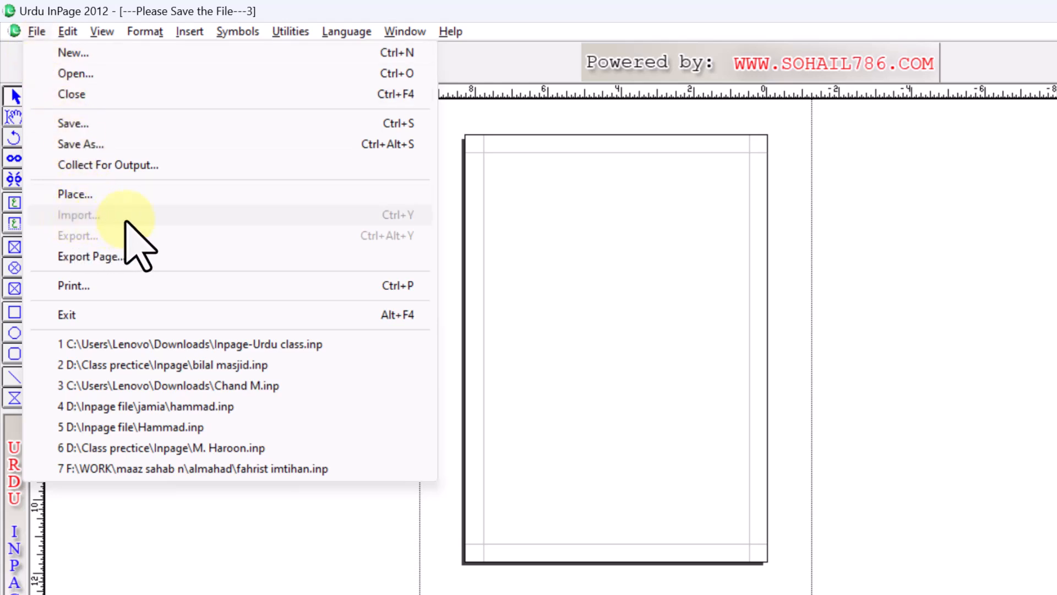
click(586, 288)
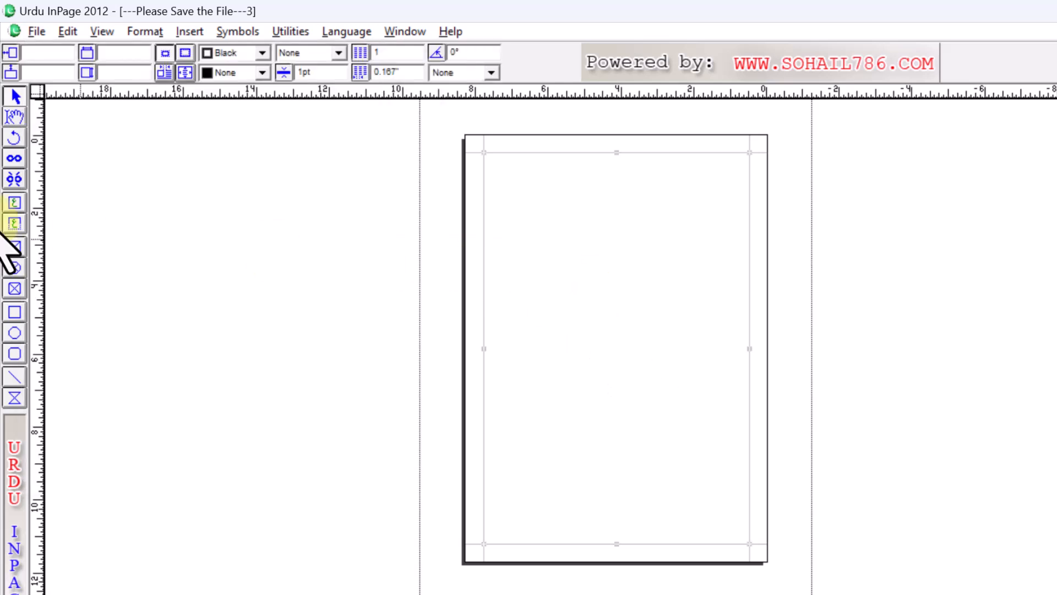
click(14, 247)
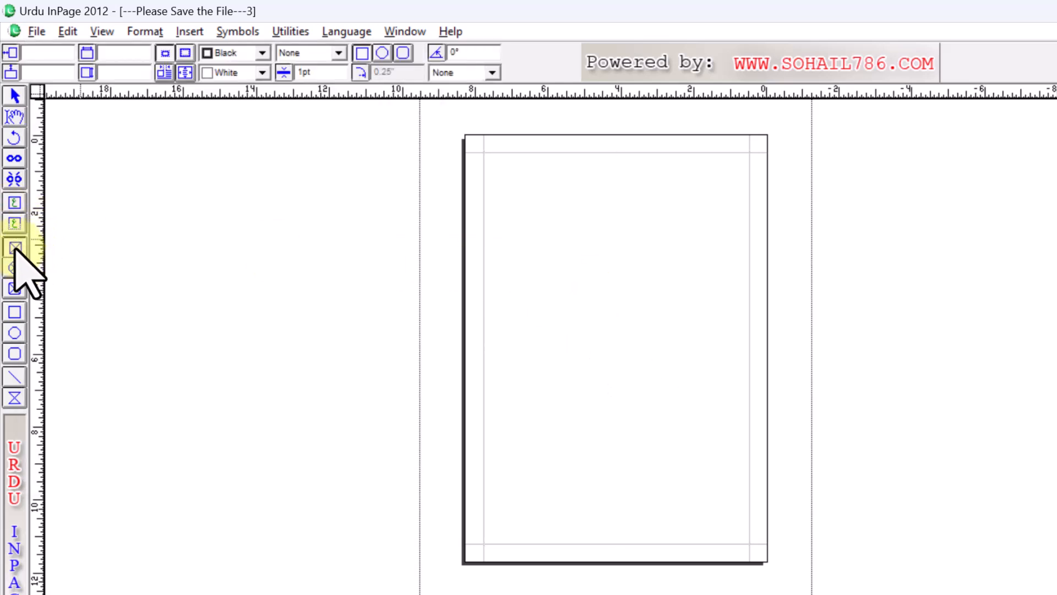
drag(501, 227, 738, 377)
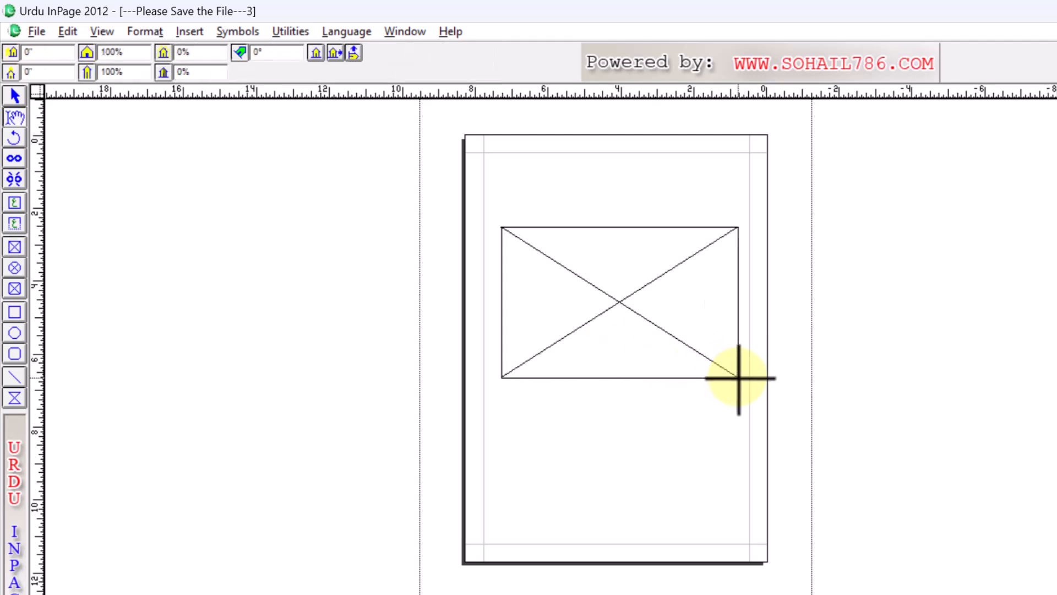
Import the first-listed Pexels JPG from the Downloads folder into the rectangular picture frame.
double_click(623, 302)
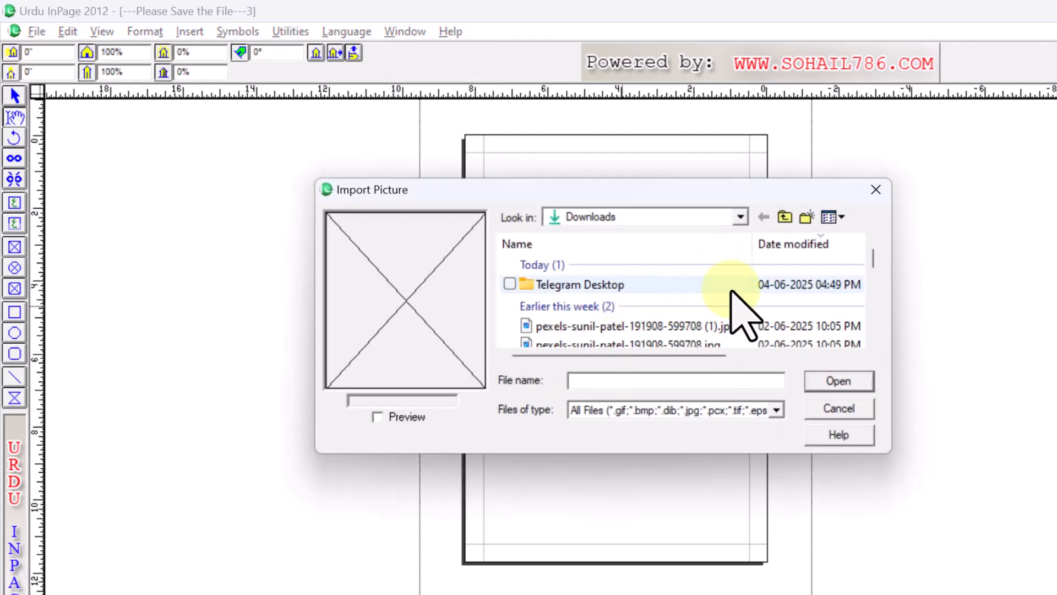
click(826, 403)
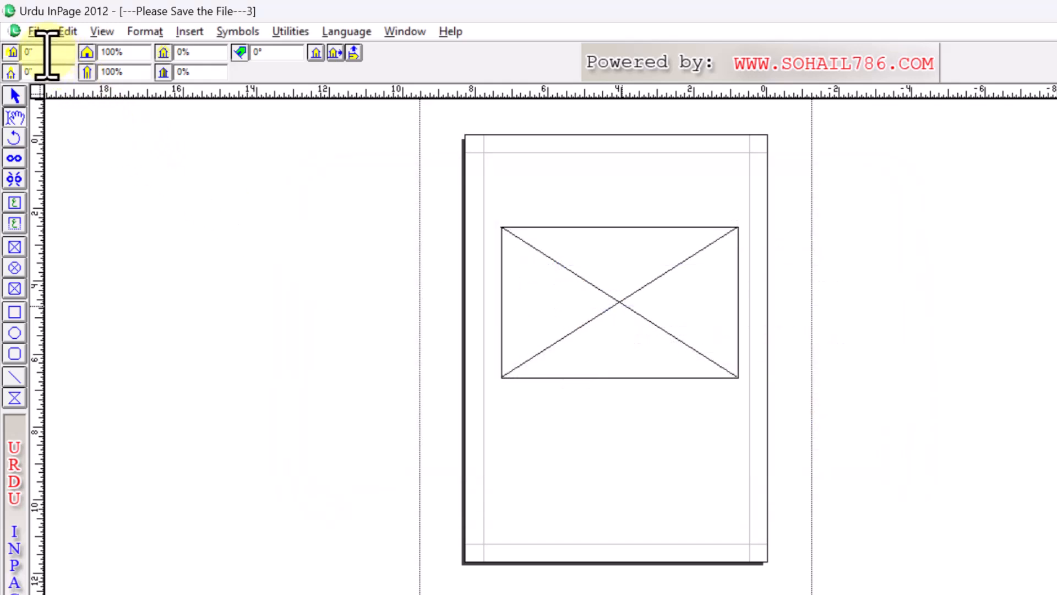
click(35, 31)
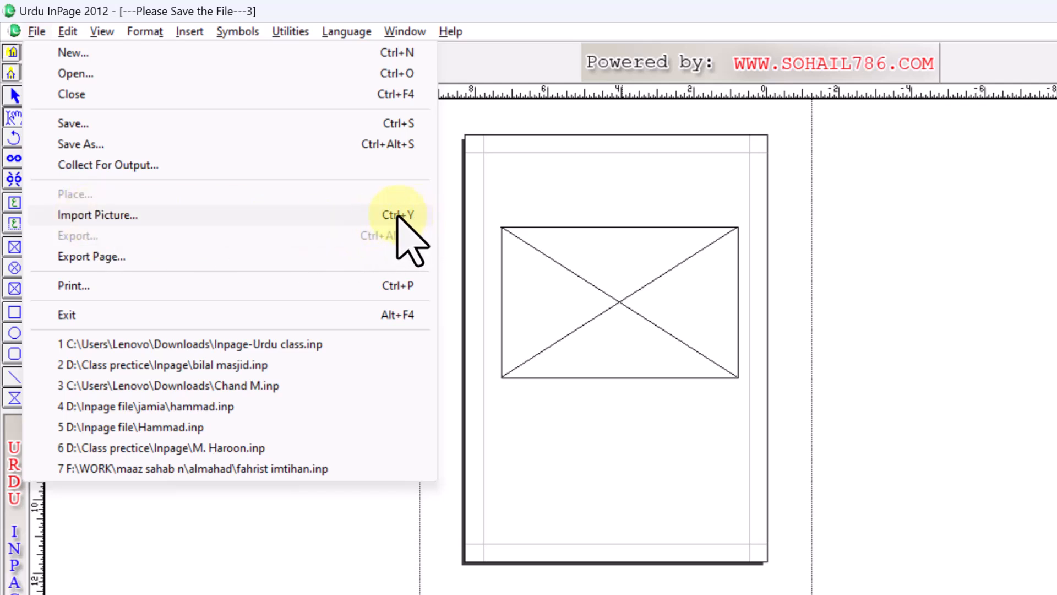
click(68, 217)
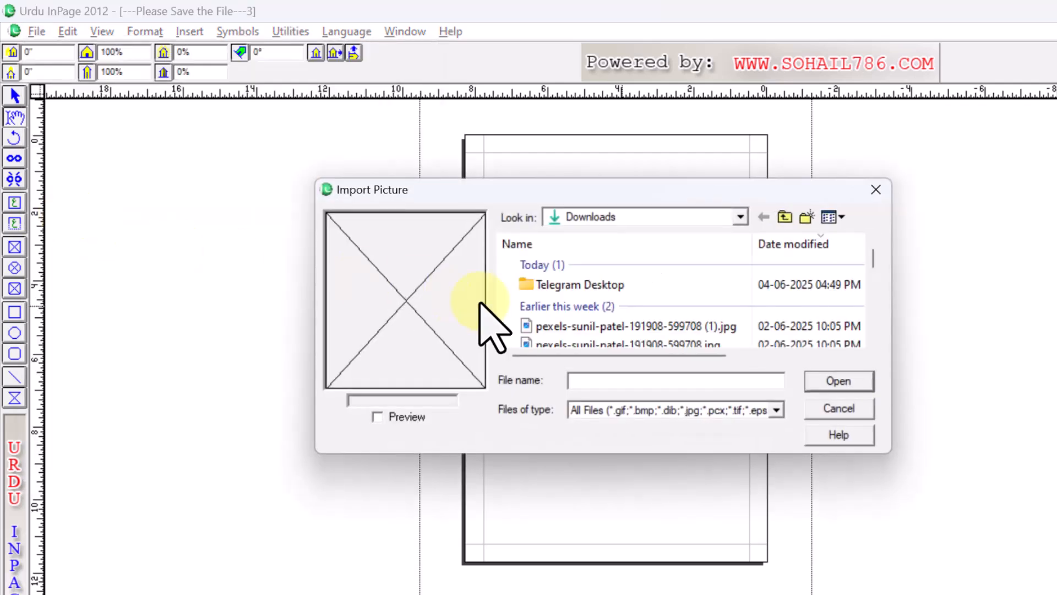
click(595, 326)
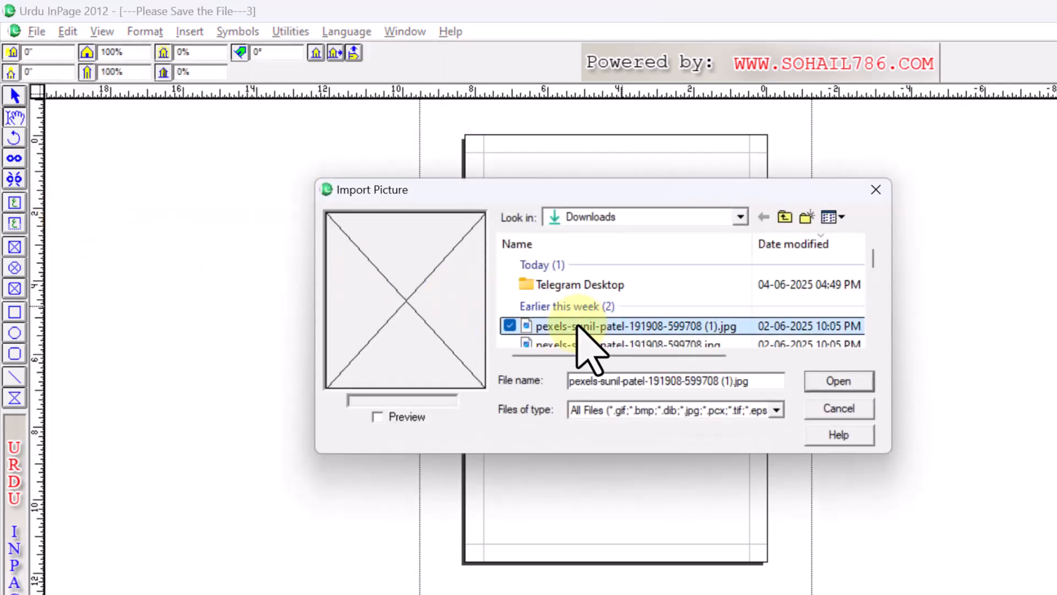
click(829, 381)
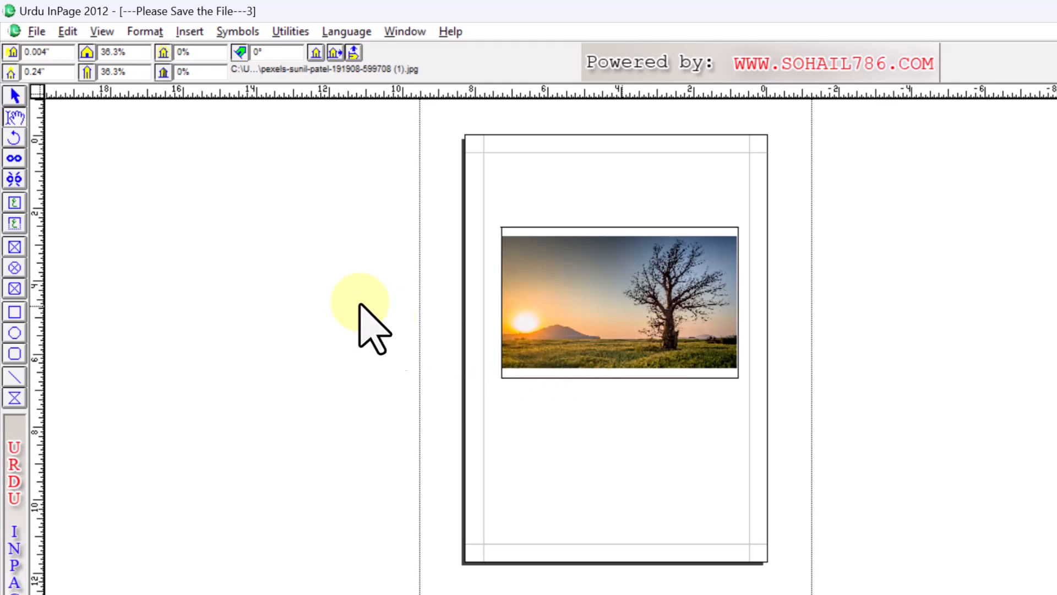
click(68, 32)
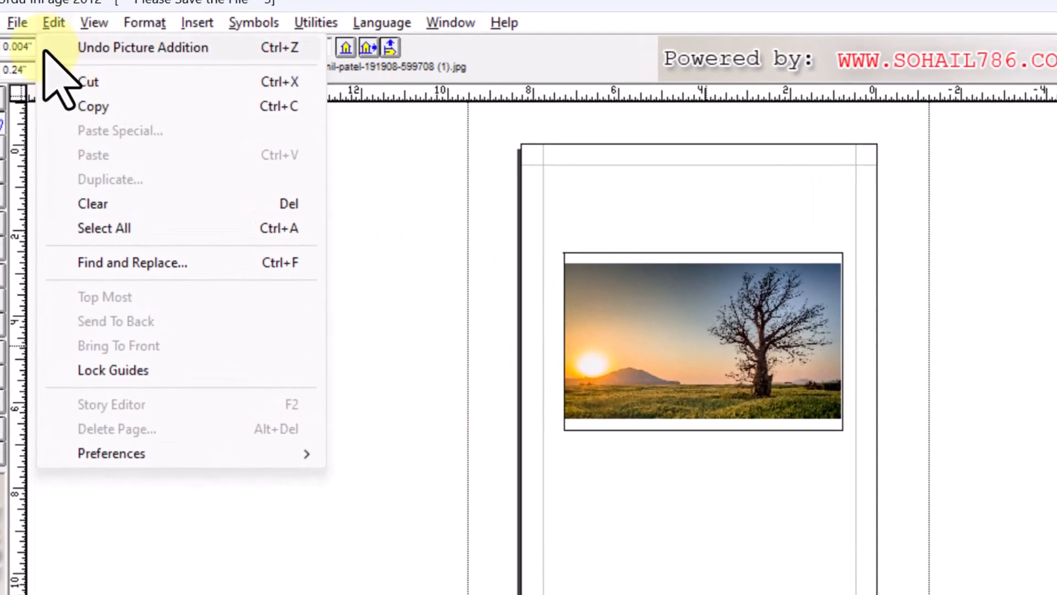
mouse_move(19, 24)
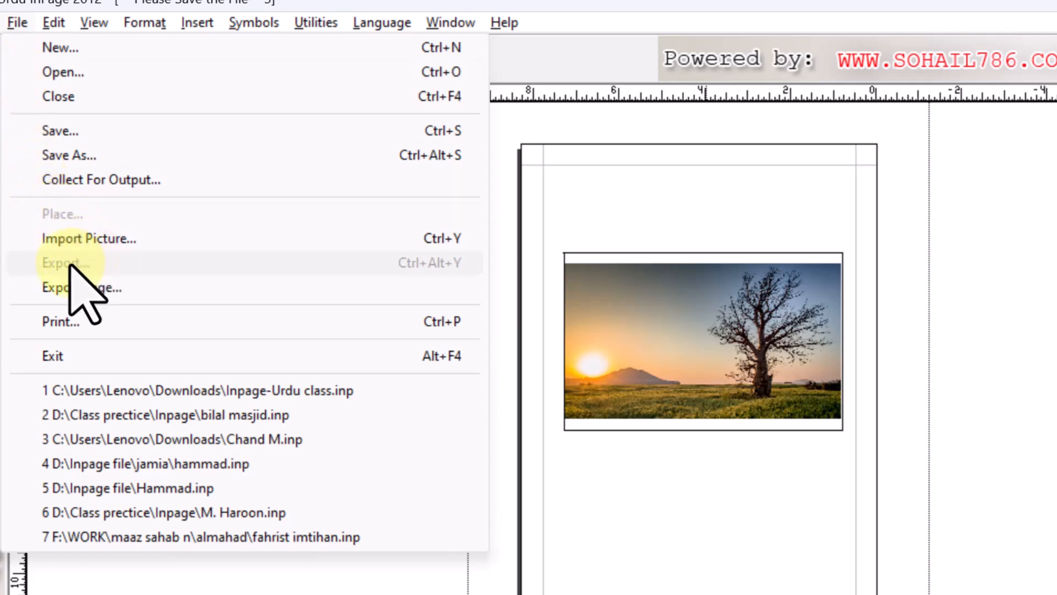
click(709, 229)
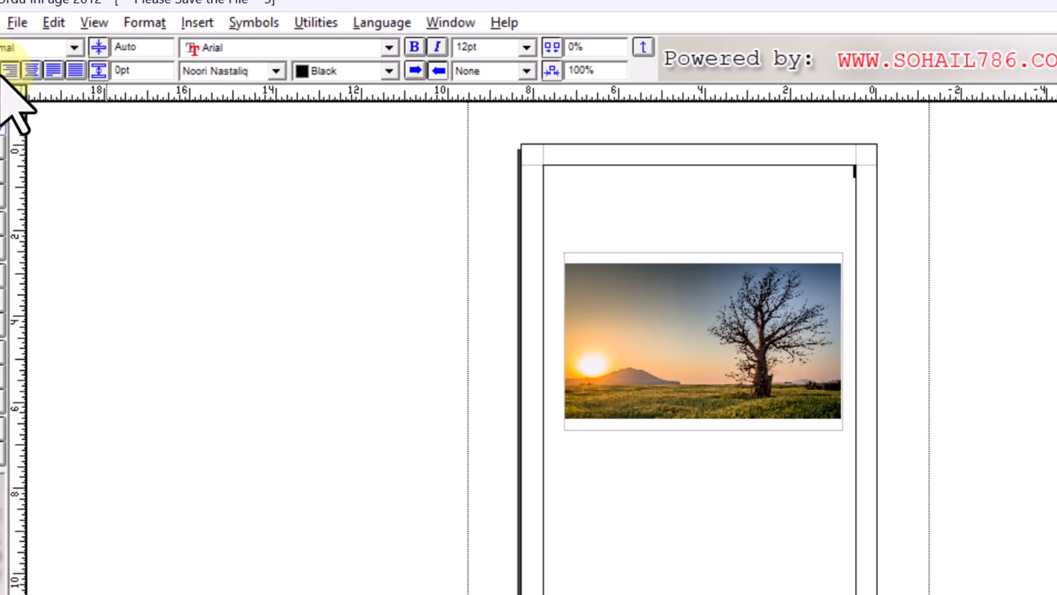
Select the picture frame on the page and delete it together with its picture.
click(2, 98)
click(727, 359)
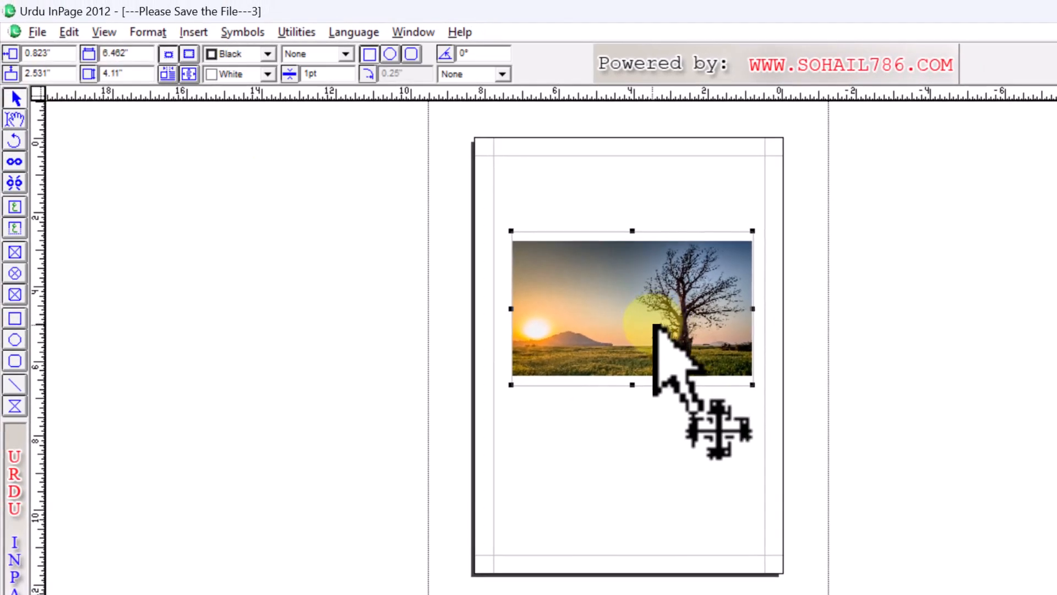
key(Delete)
Enter the text "hammad computer" on the first line of the page's text box.
click(15, 119)
click(649, 184)
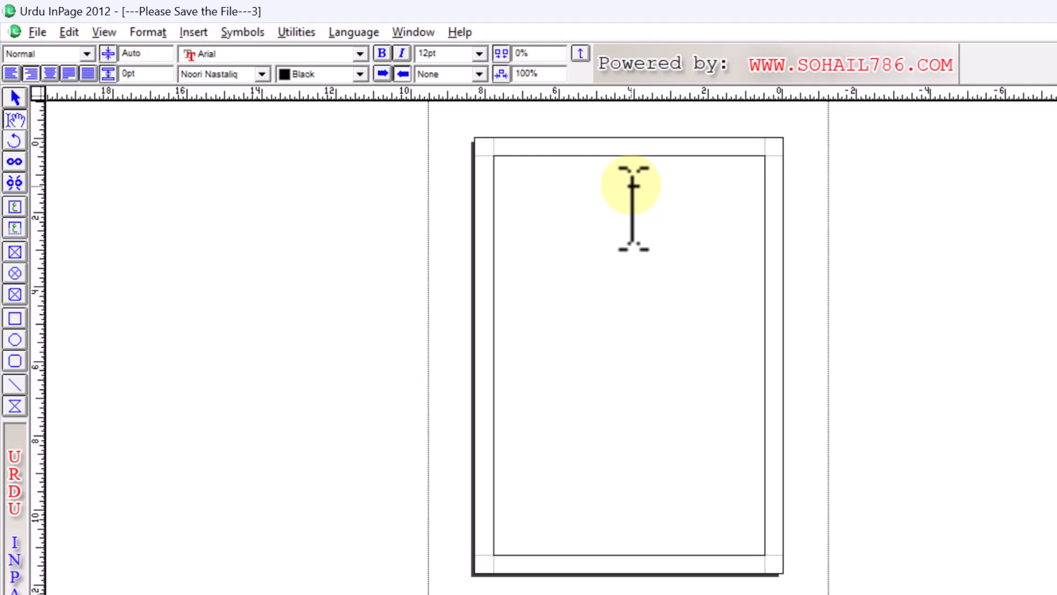
key(F6)
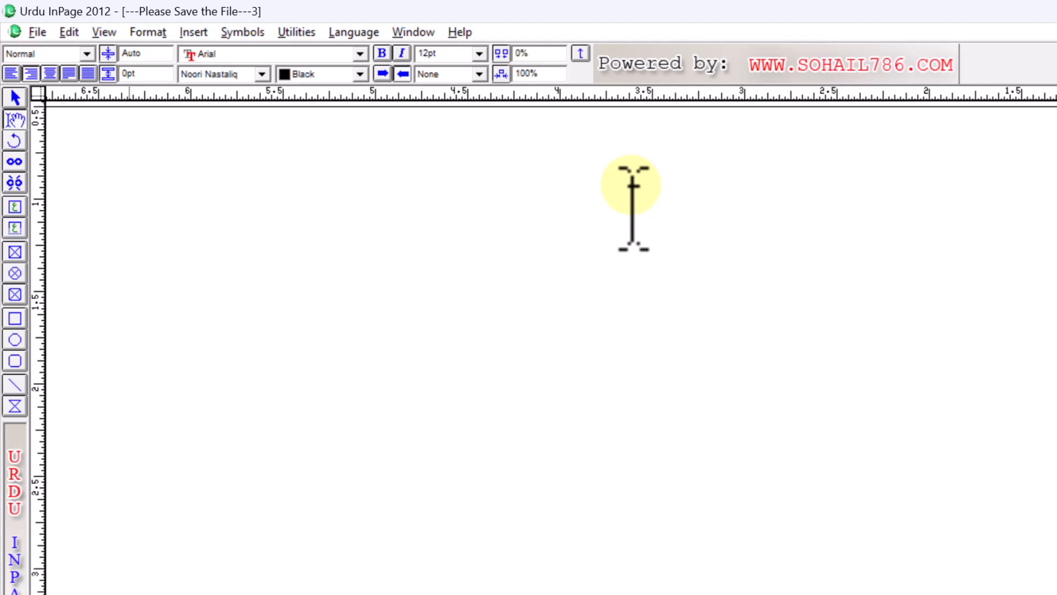
text(hammad)
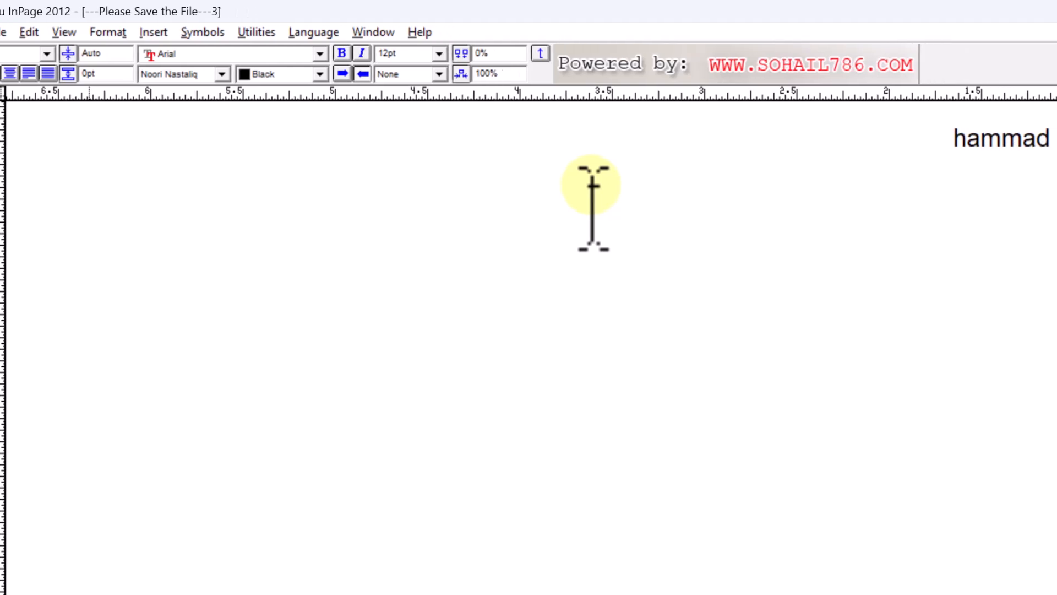
text( comput)
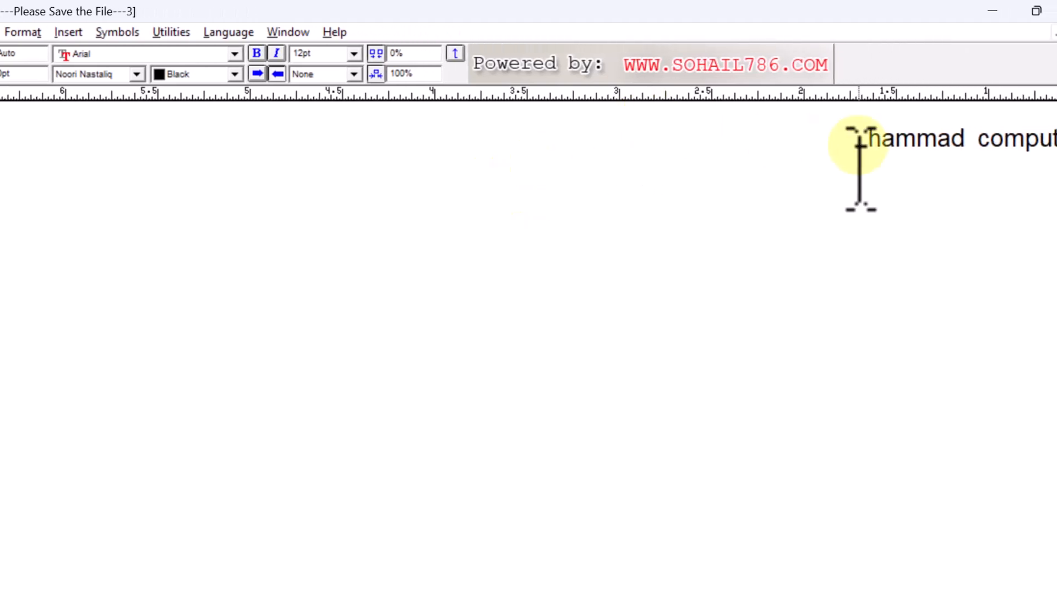
Export all the page's text as the text file "hm" to the Desktop, and open the exported file to check it.
key(ctrl+a)
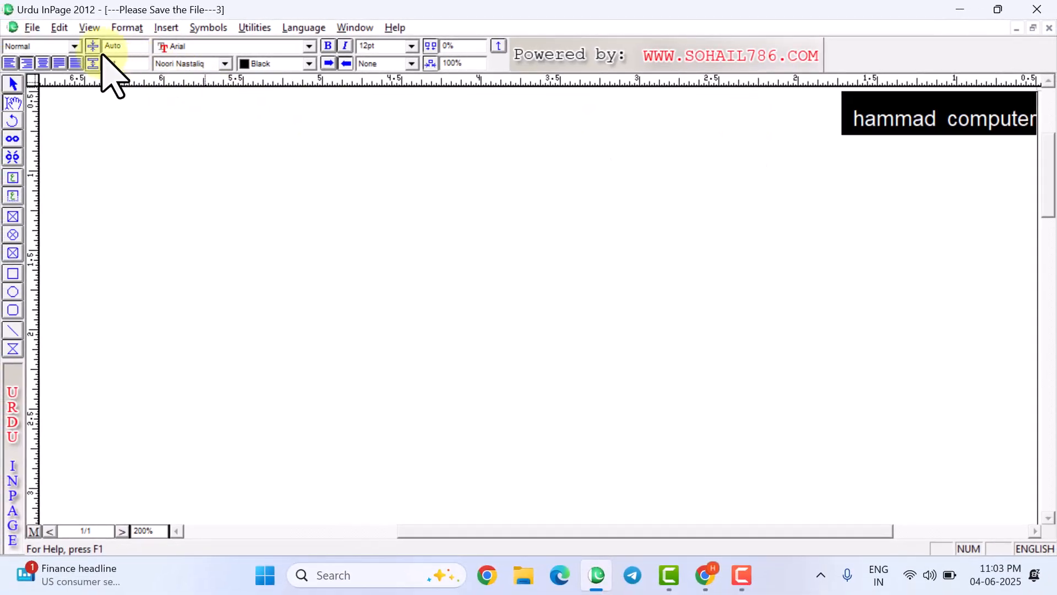
click(34, 29)
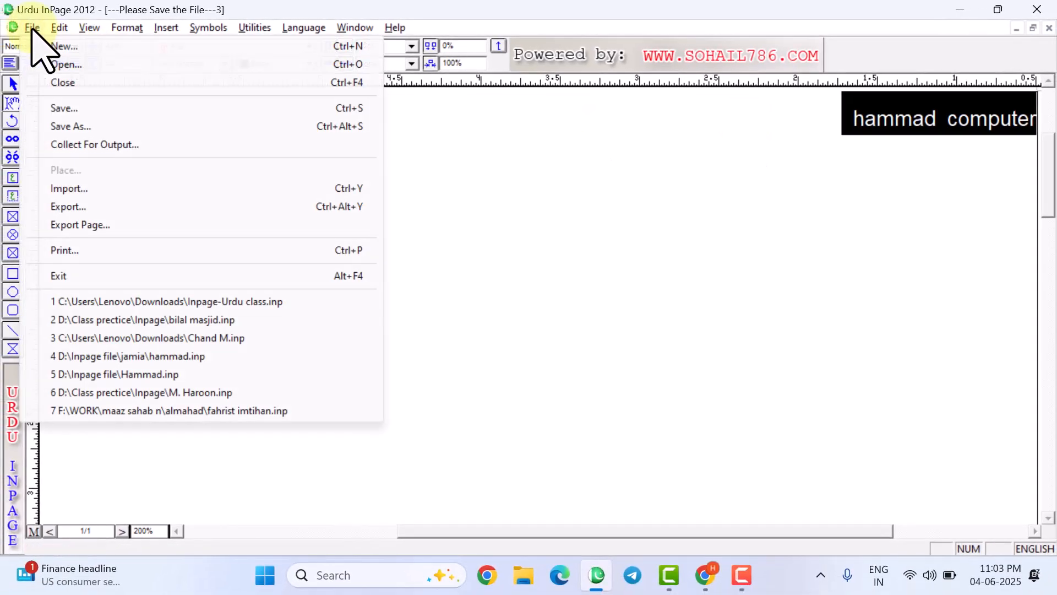
click(88, 208)
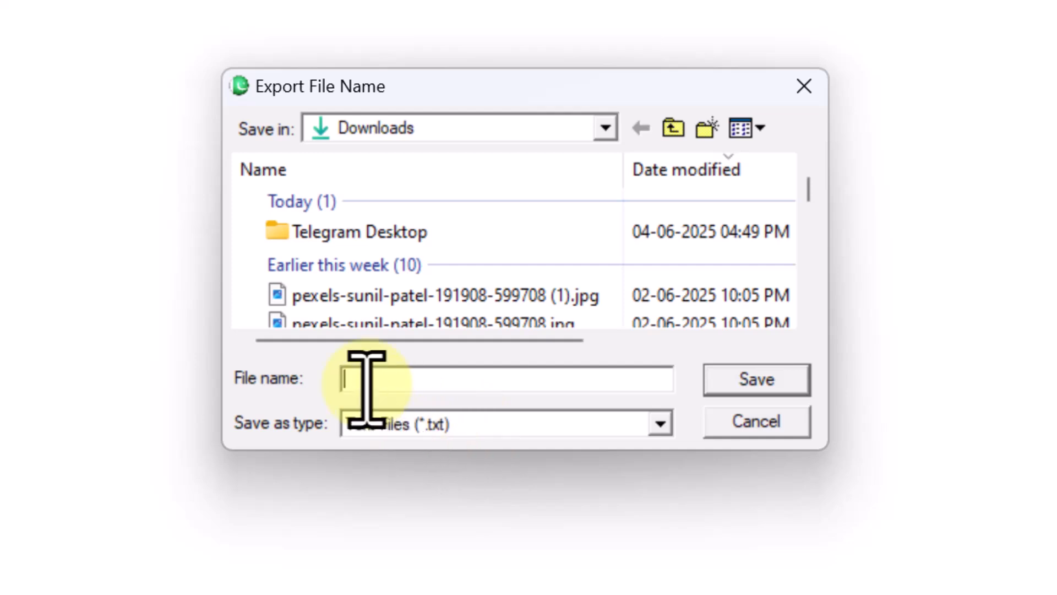
text(hm)
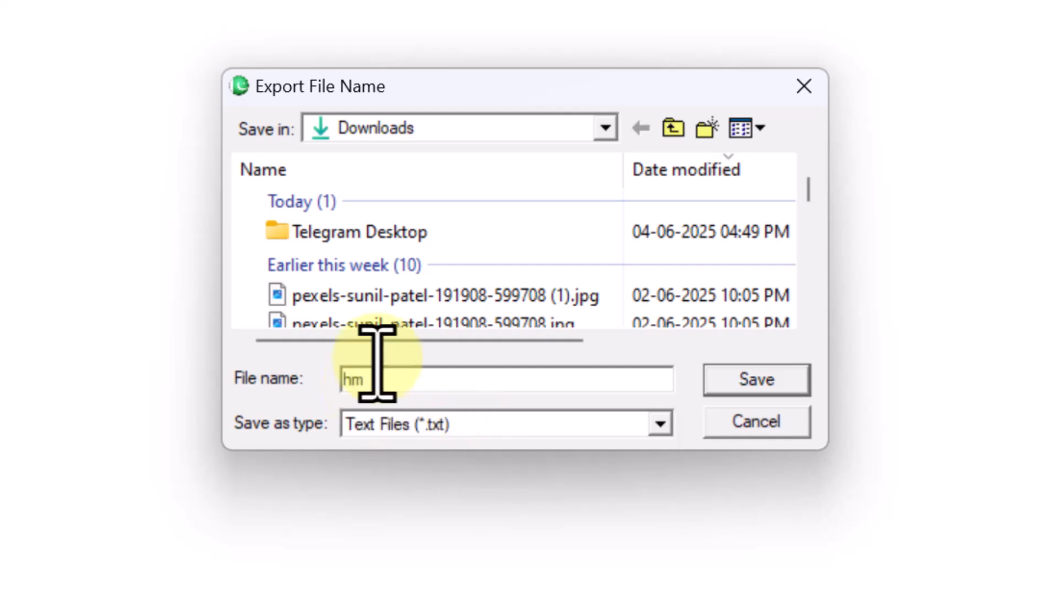
click(606, 127)
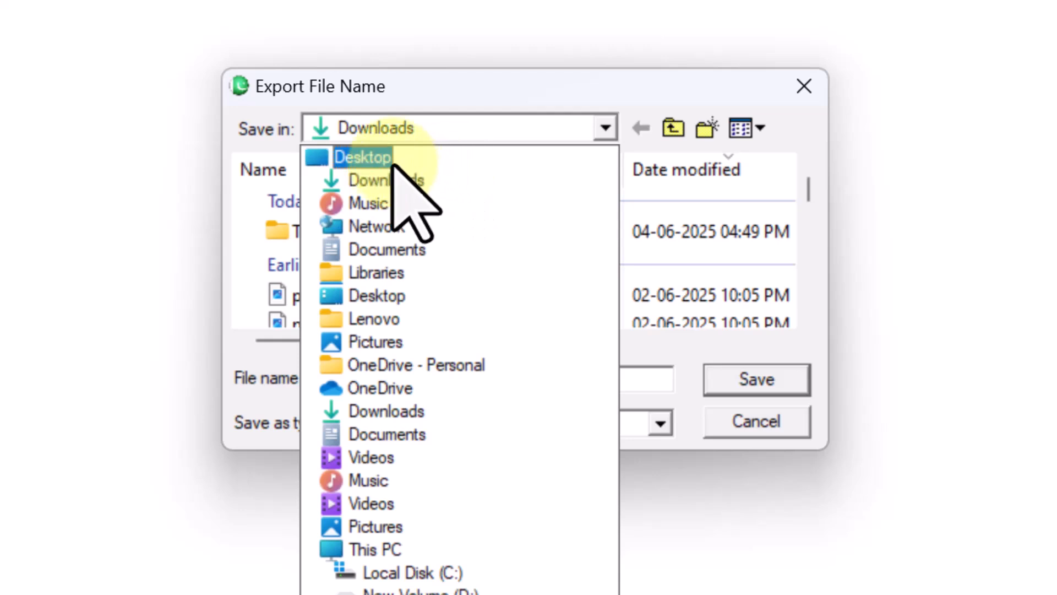
click(396, 162)
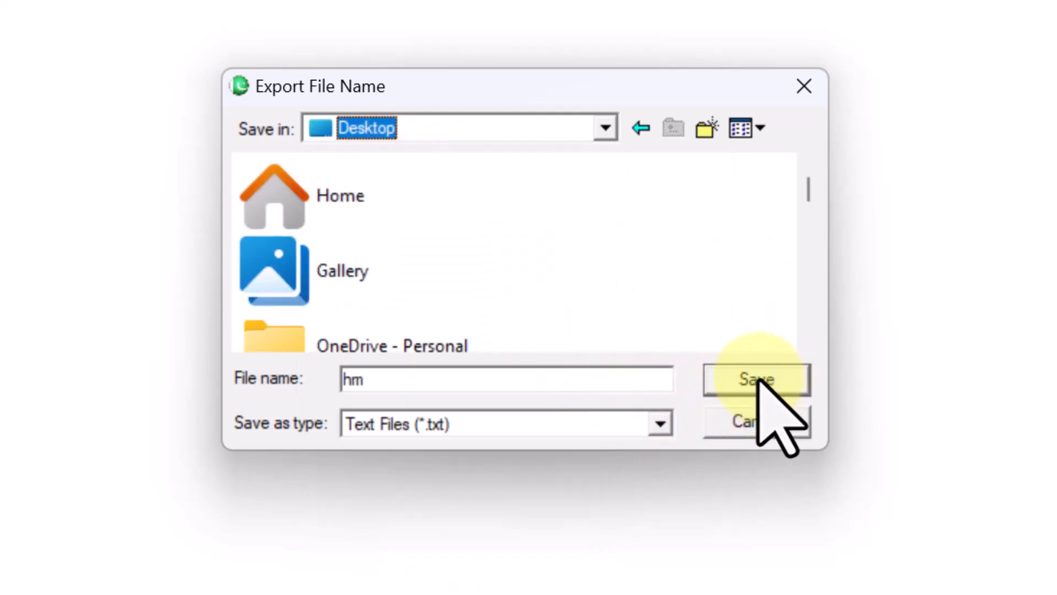
click(759, 379)
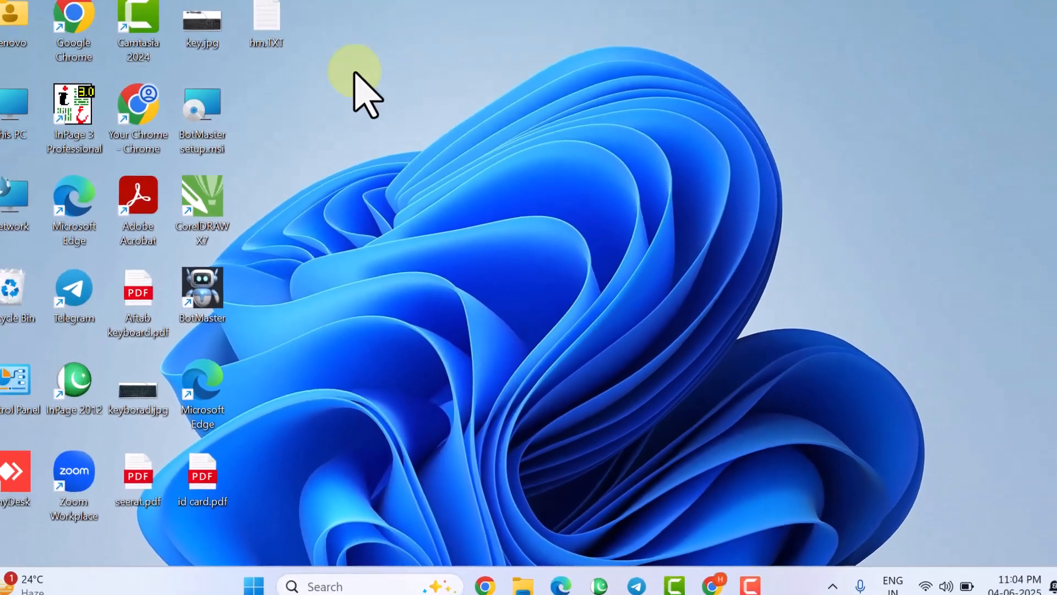
click(282, 44)
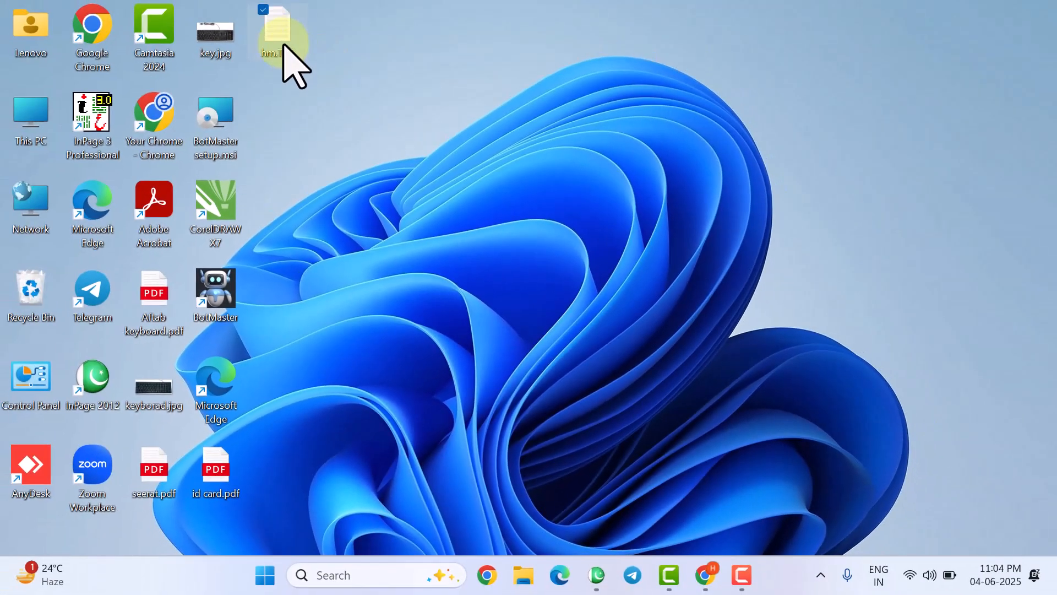
double_click(283, 45)
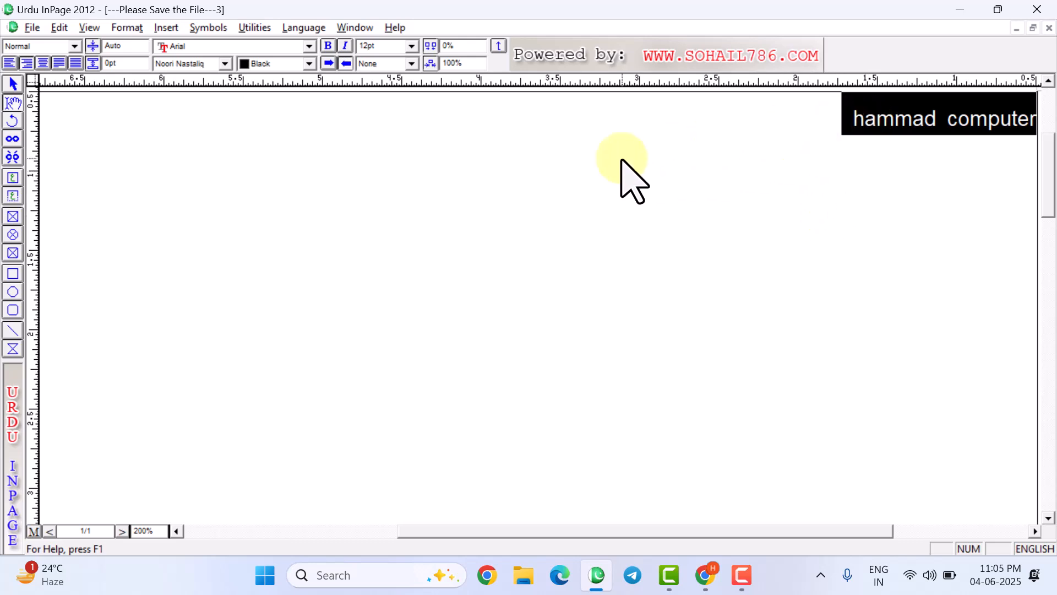
click(32, 28)
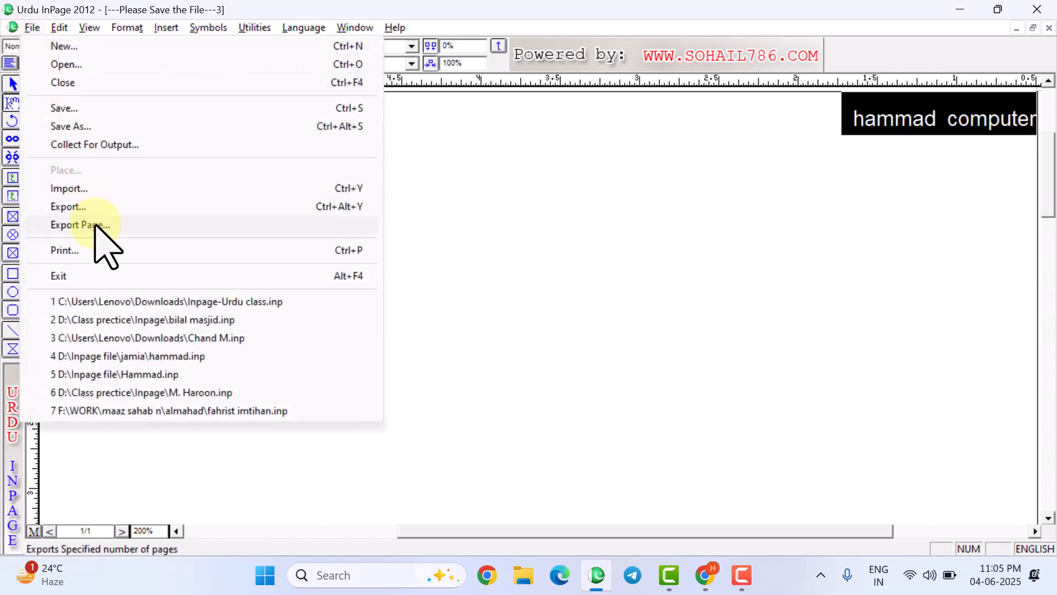
key(2)
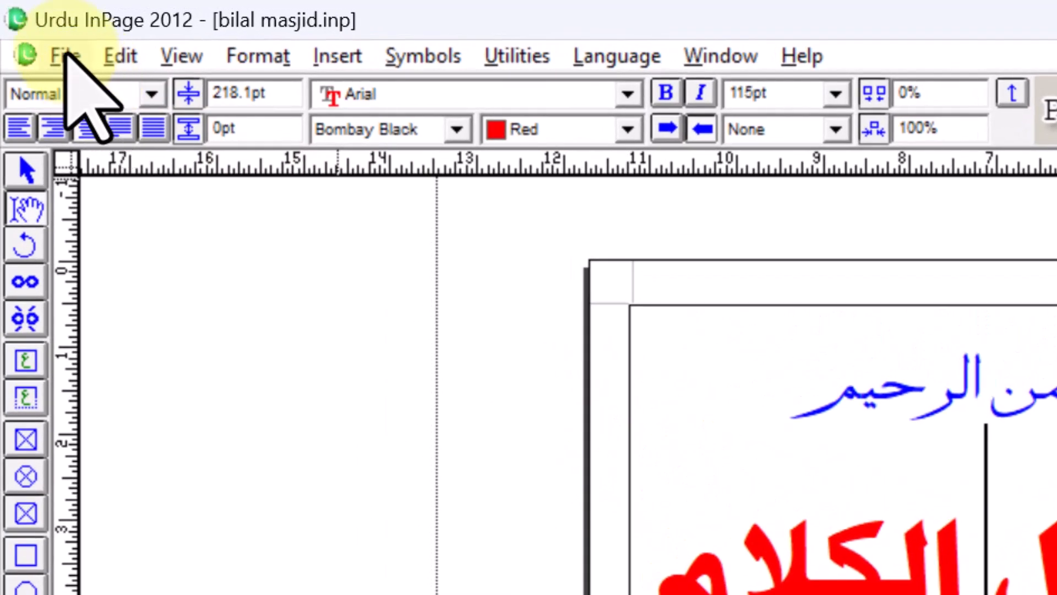
click(65, 55)
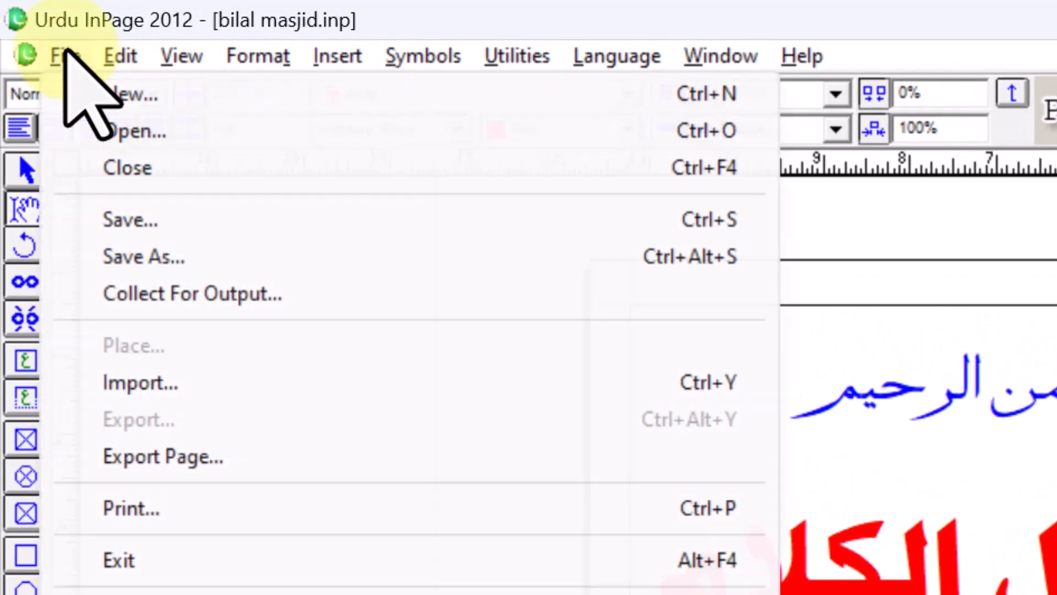
click(160, 457)
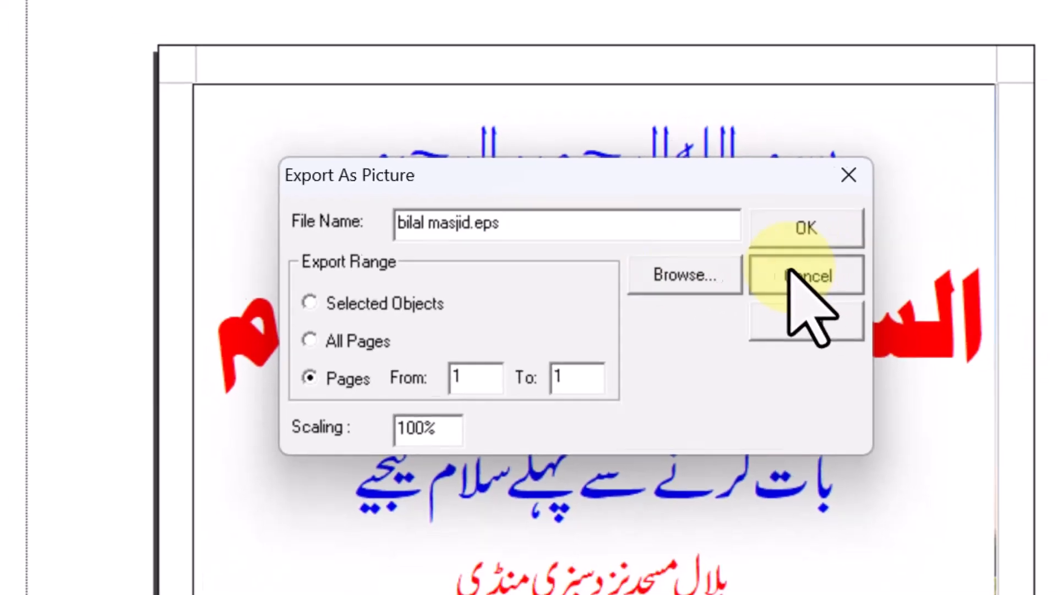
click(860, 280)
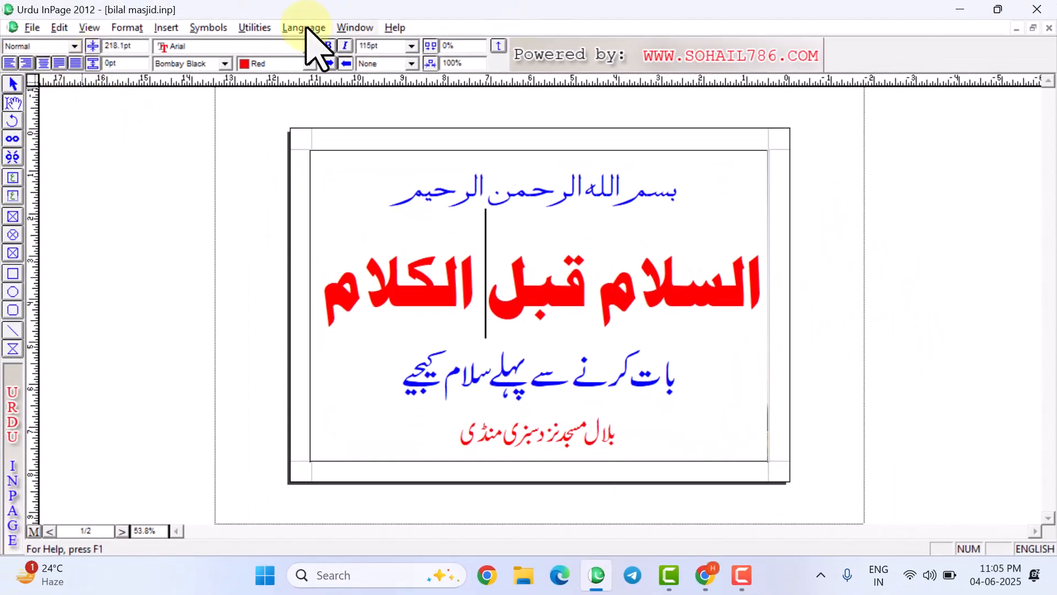
click(29, 30)
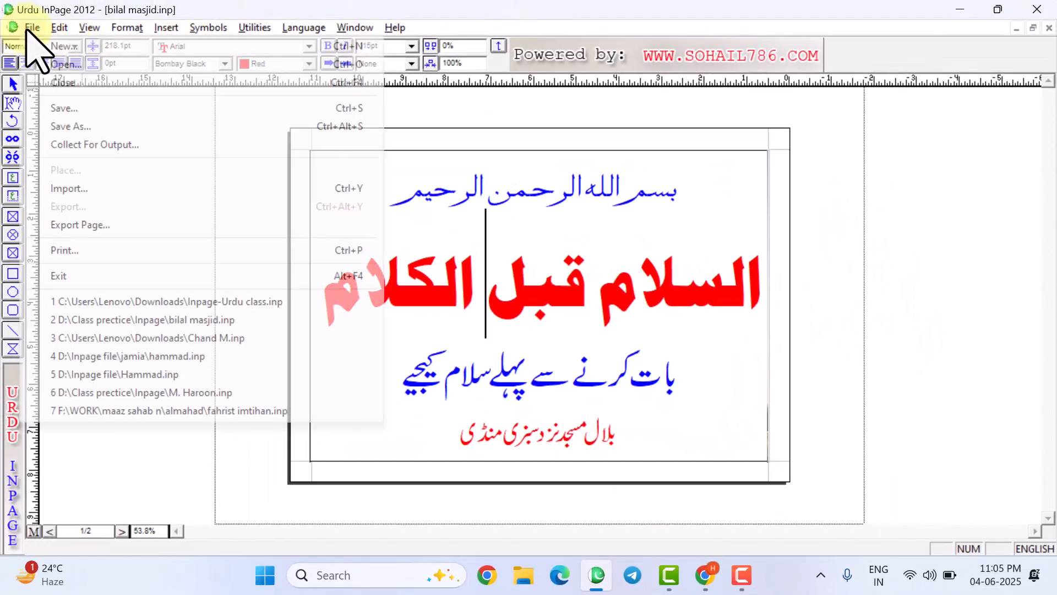
click(243, 337)
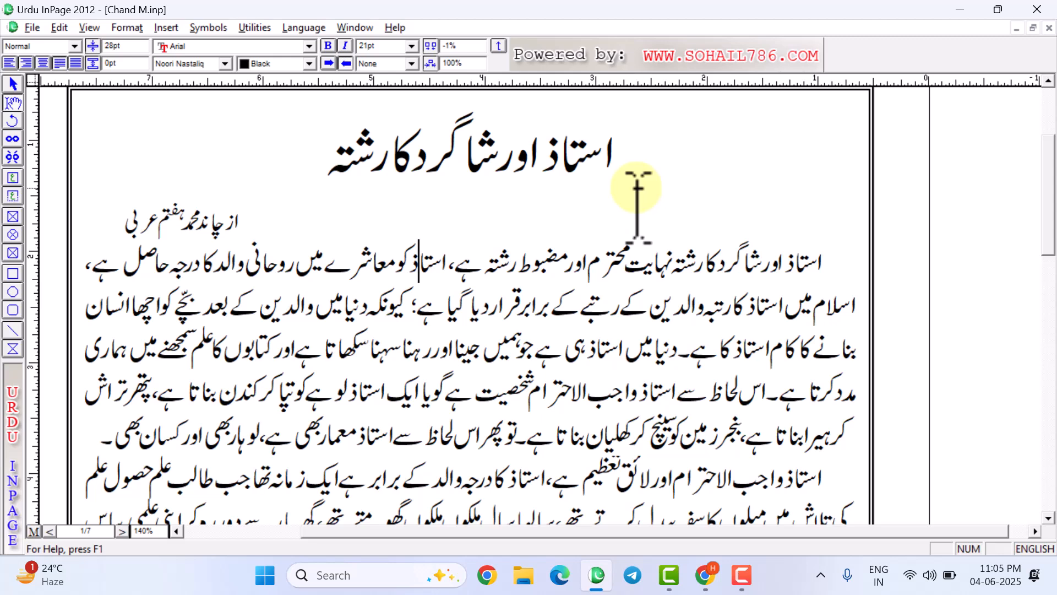
click(32, 27)
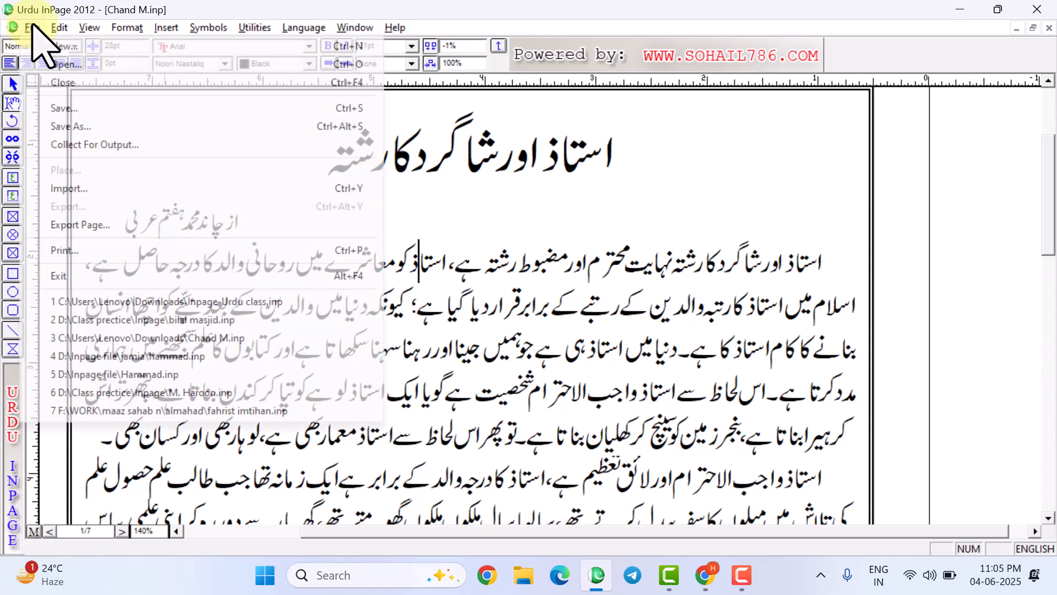
click(99, 224)
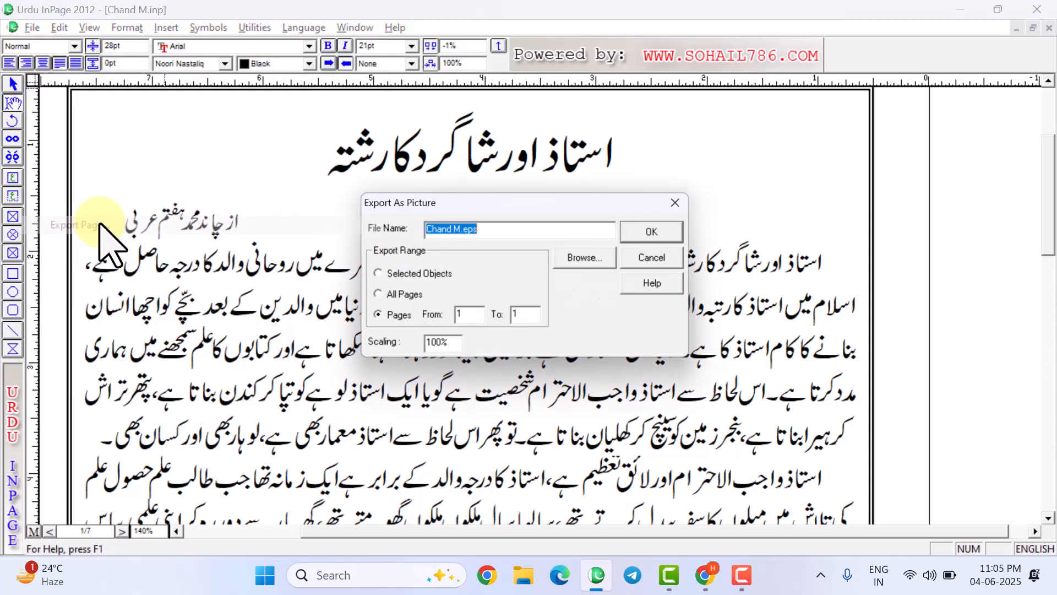
click(598, 258)
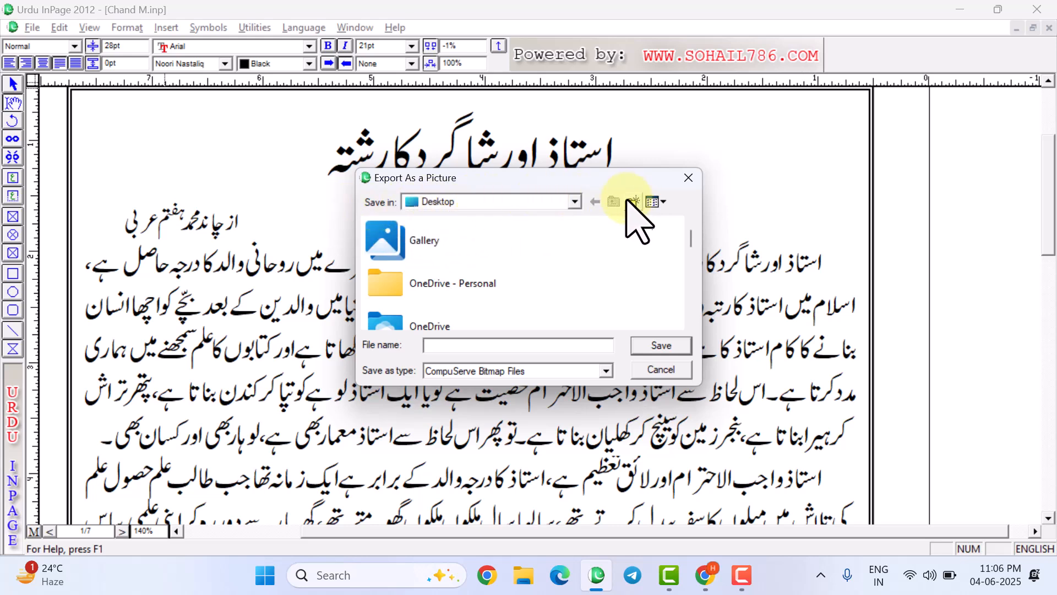
scroll(551, 242, down, 2)
scroll(517, 276, down, 2)
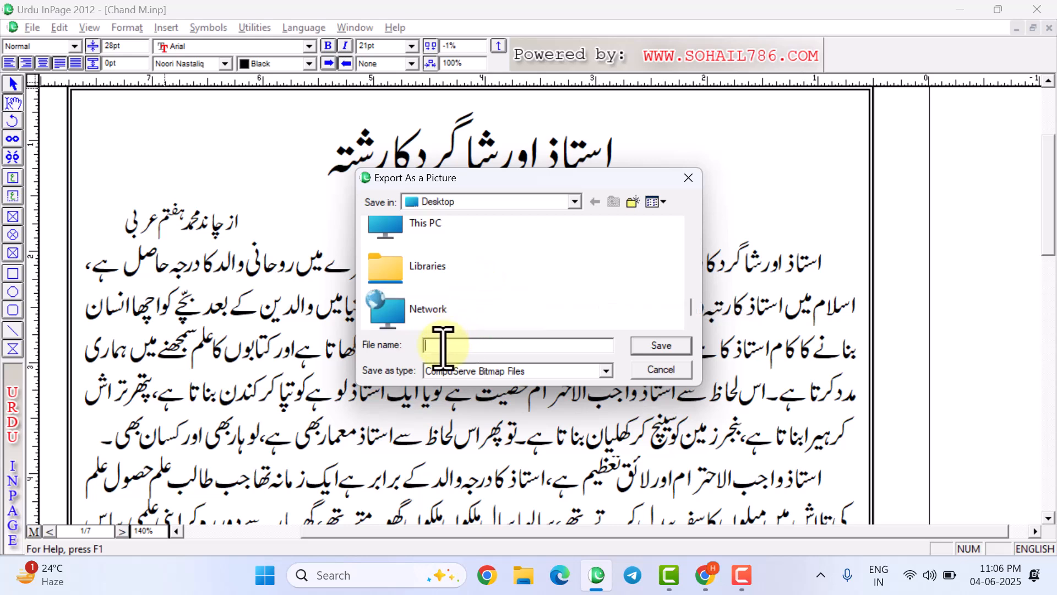
text(student)
click(665, 348)
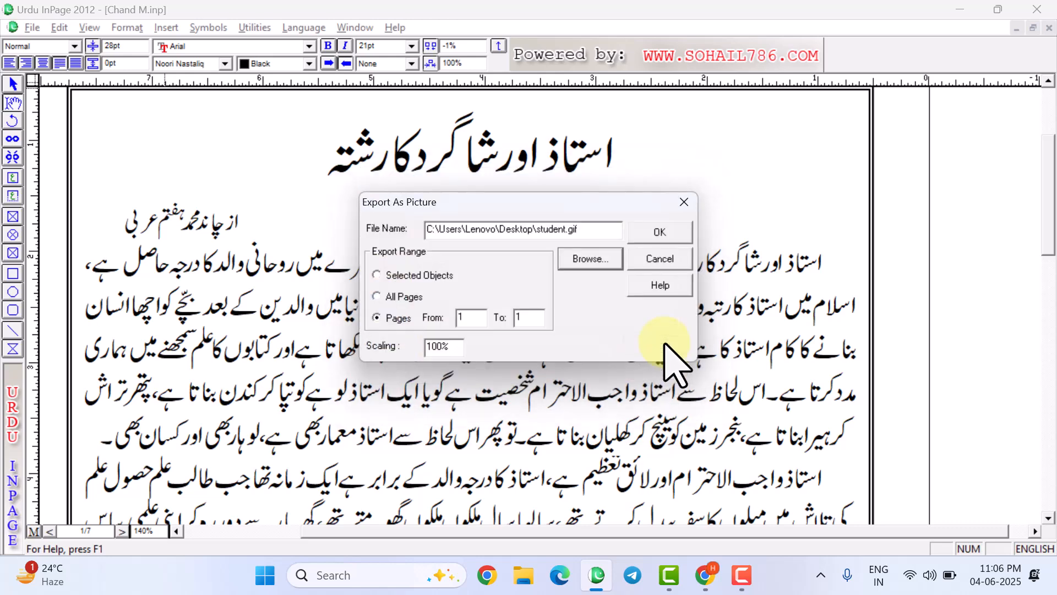
click(660, 233)
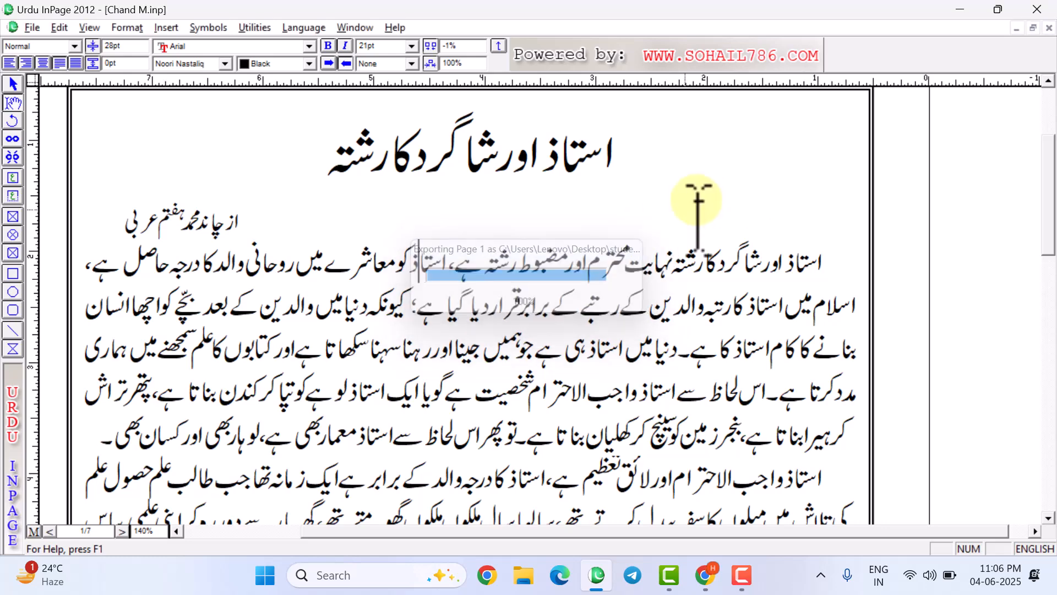
Open student.gif from the desktop, examine the exported page's text at a larger size, close it and return to InPage.
click(959, 10)
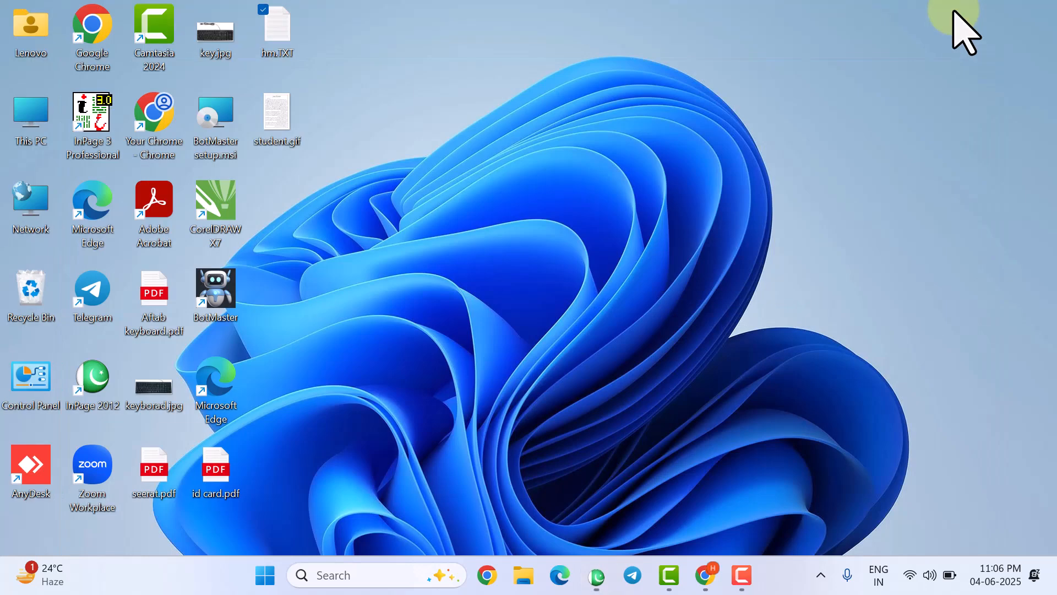
double_click(271, 129)
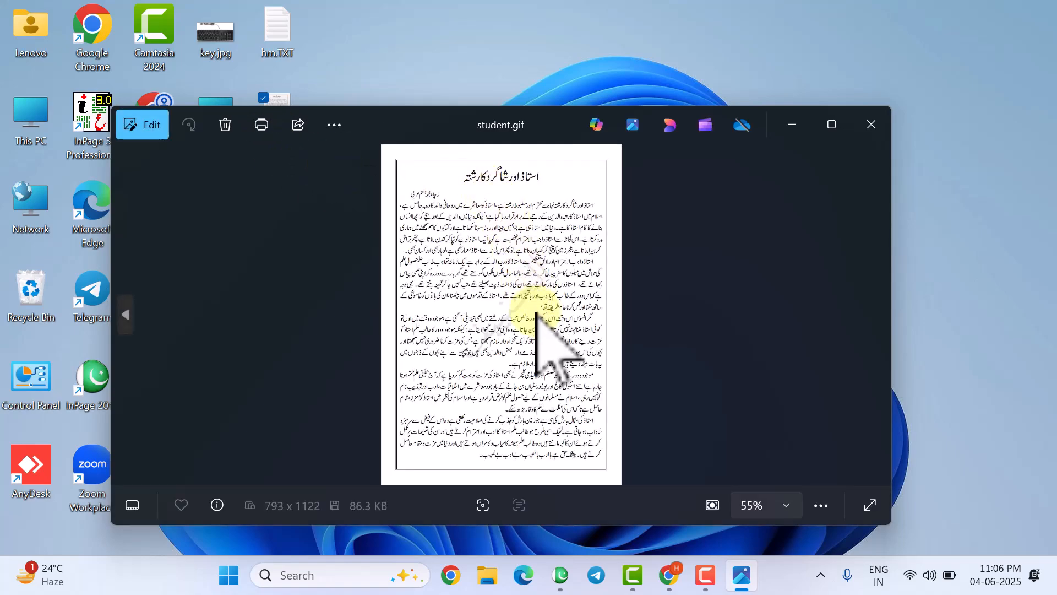
scroll(537, 314, up, 5)
drag(492, 242, 503, 19)
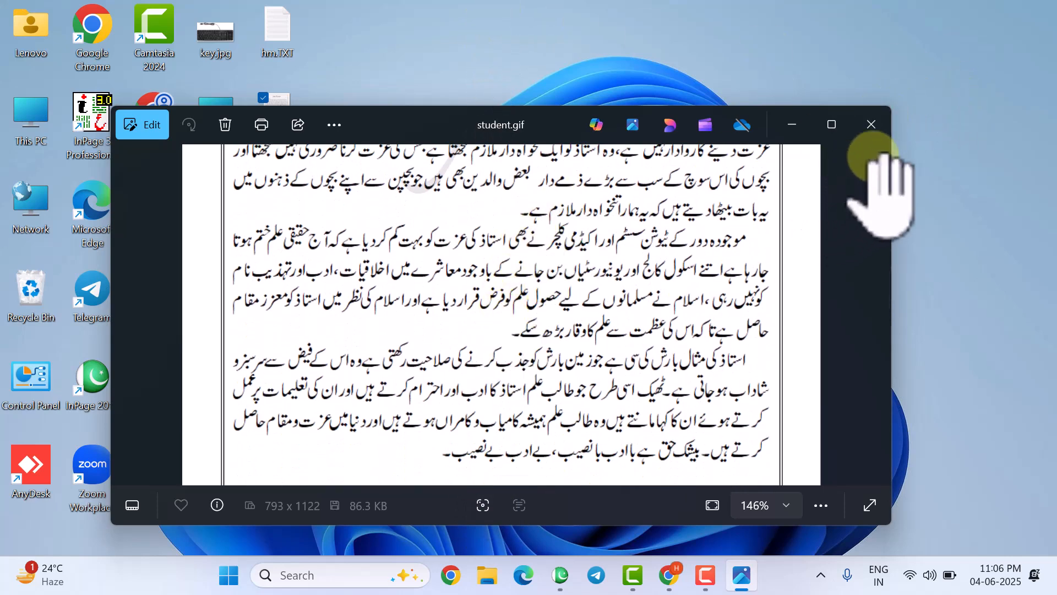
click(871, 124)
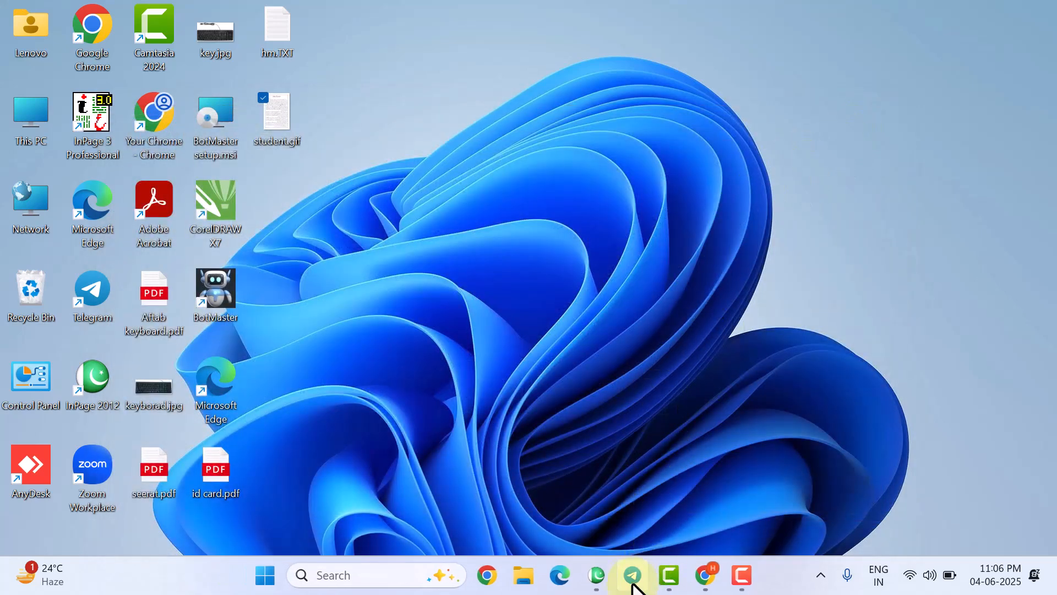
click(595, 577)
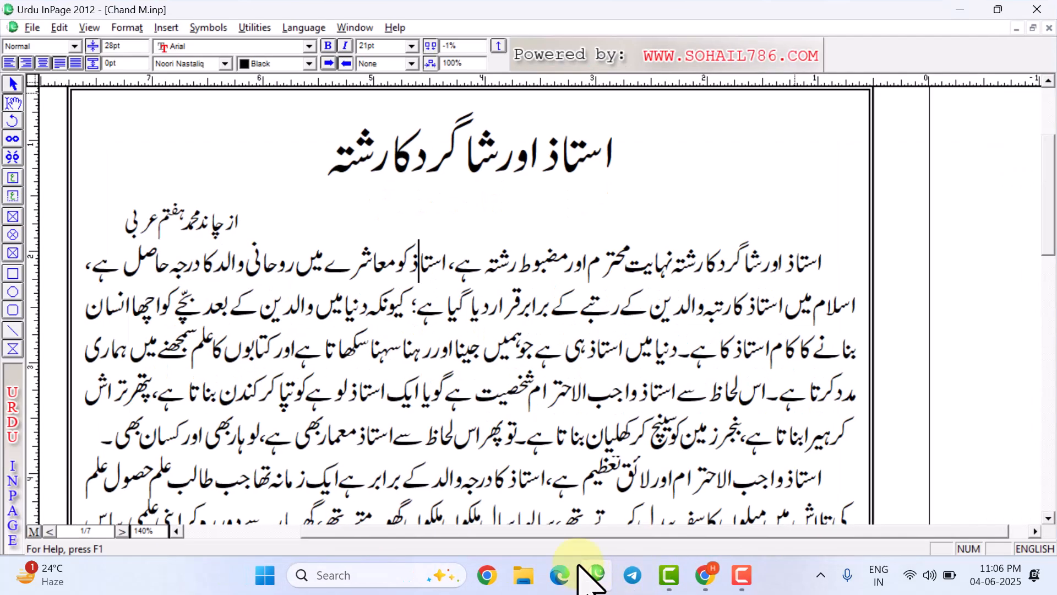
Start printing the document with Microsoft Print to PDF as the printer and set the print sequence to Even.
click(32, 28)
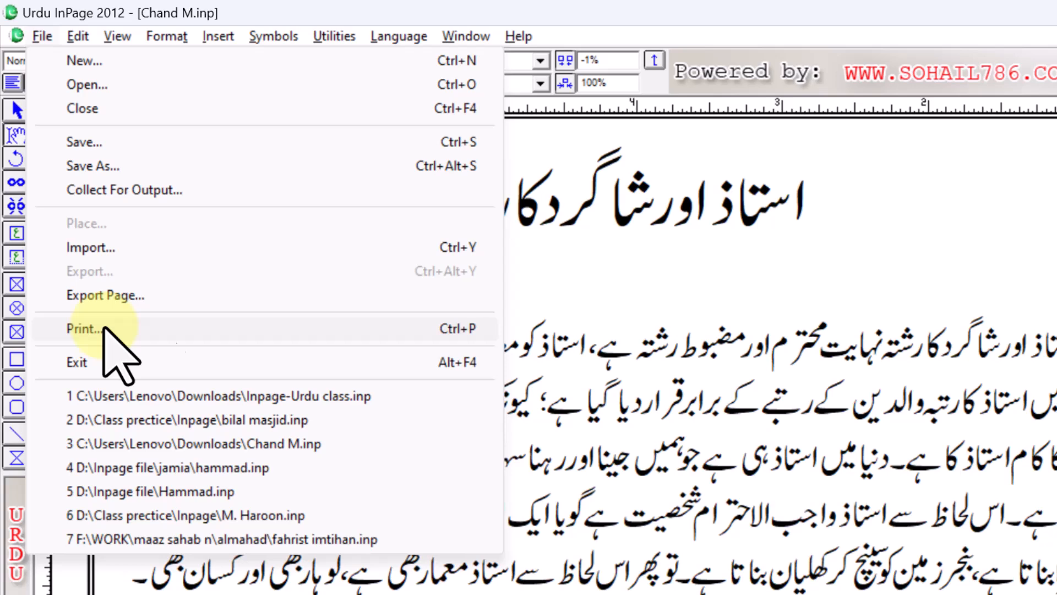
click(538, 237)
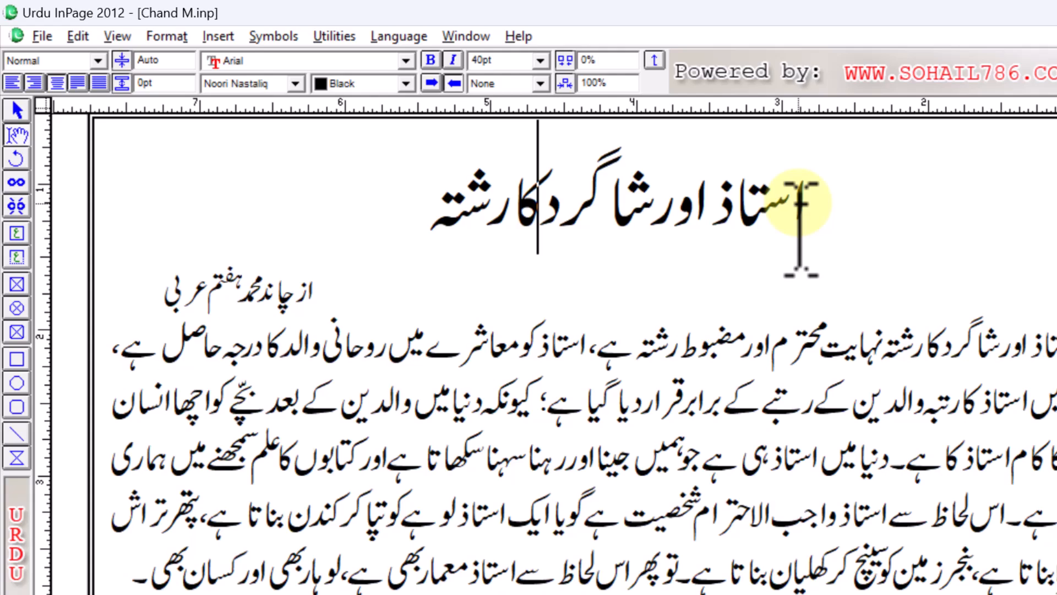
click(39, 36)
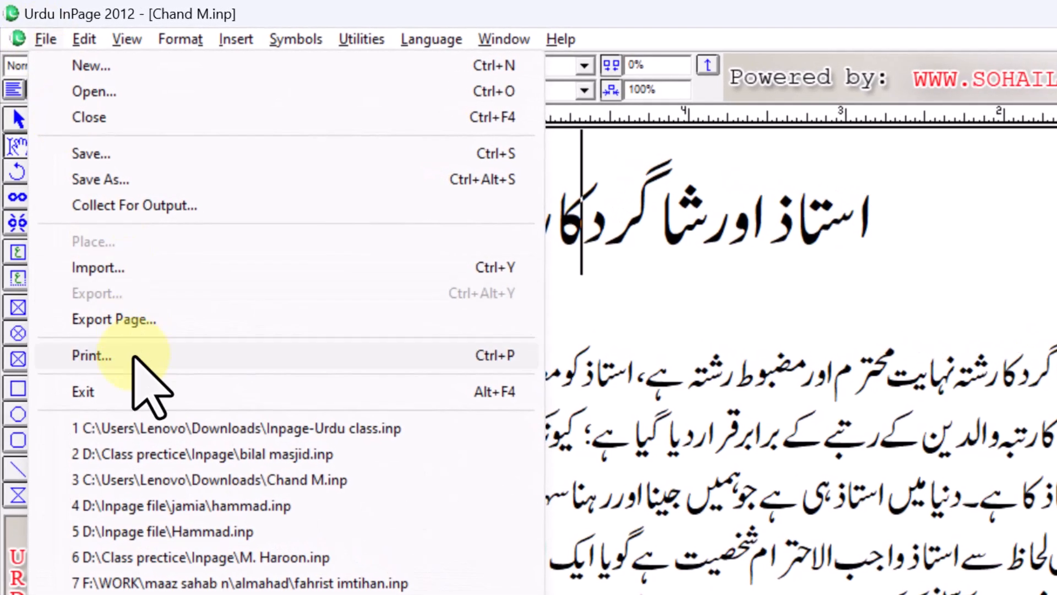
click(115, 357)
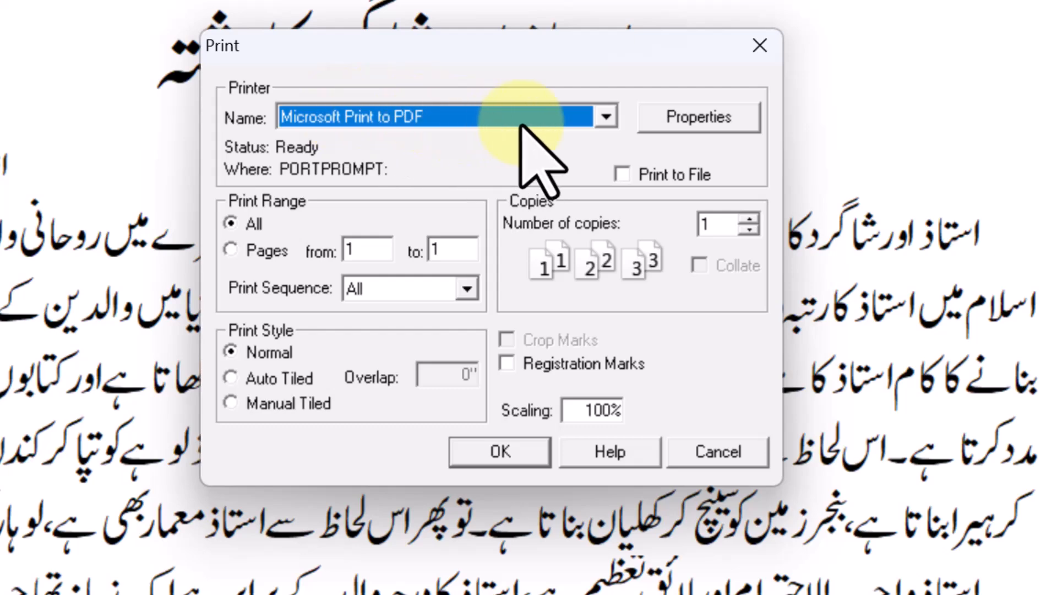
click(608, 122)
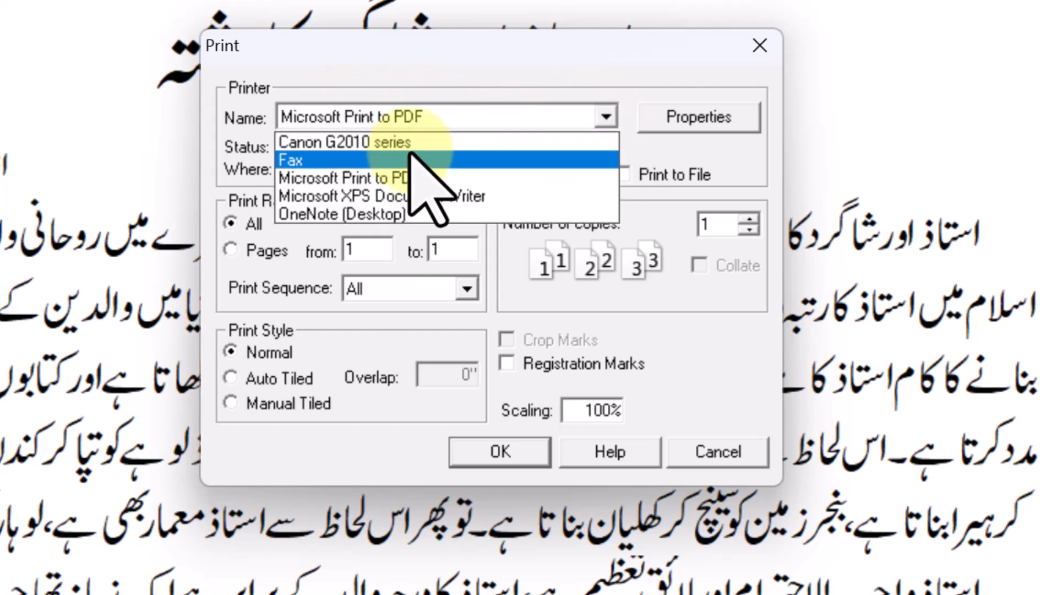
click(346, 178)
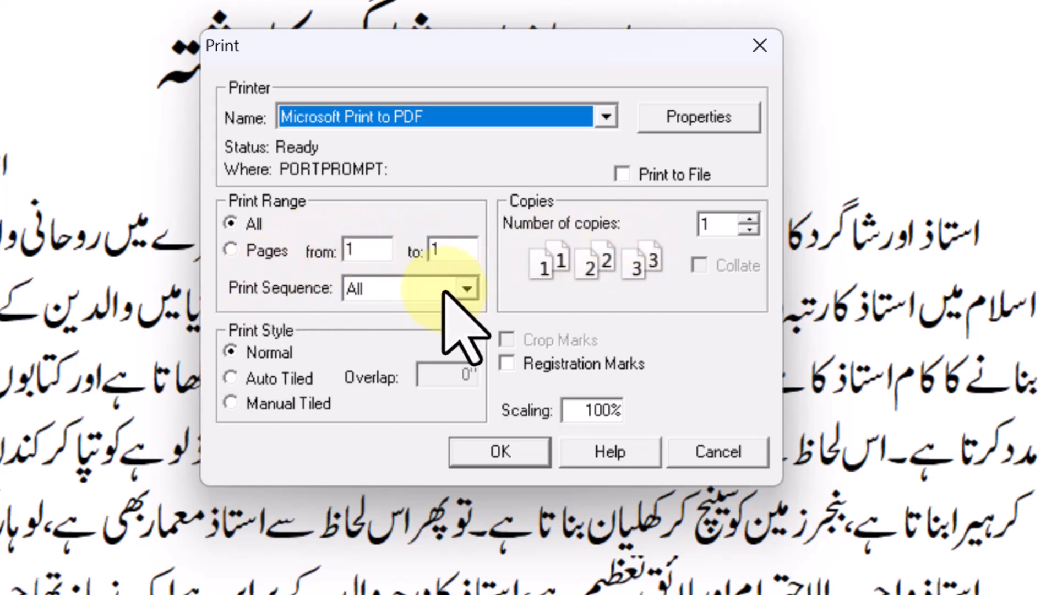
click(467, 290)
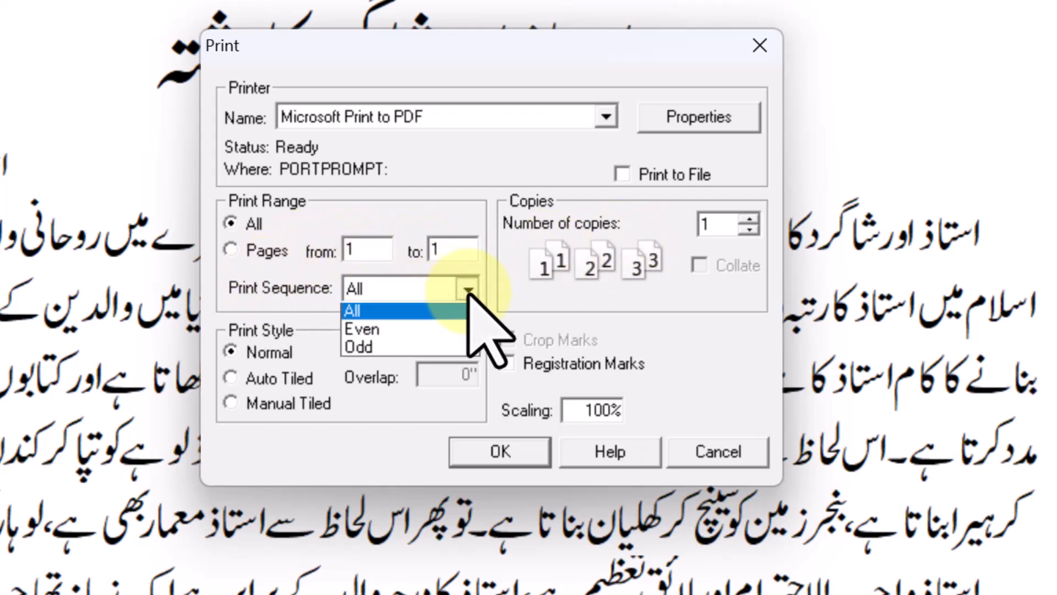
click(370, 333)
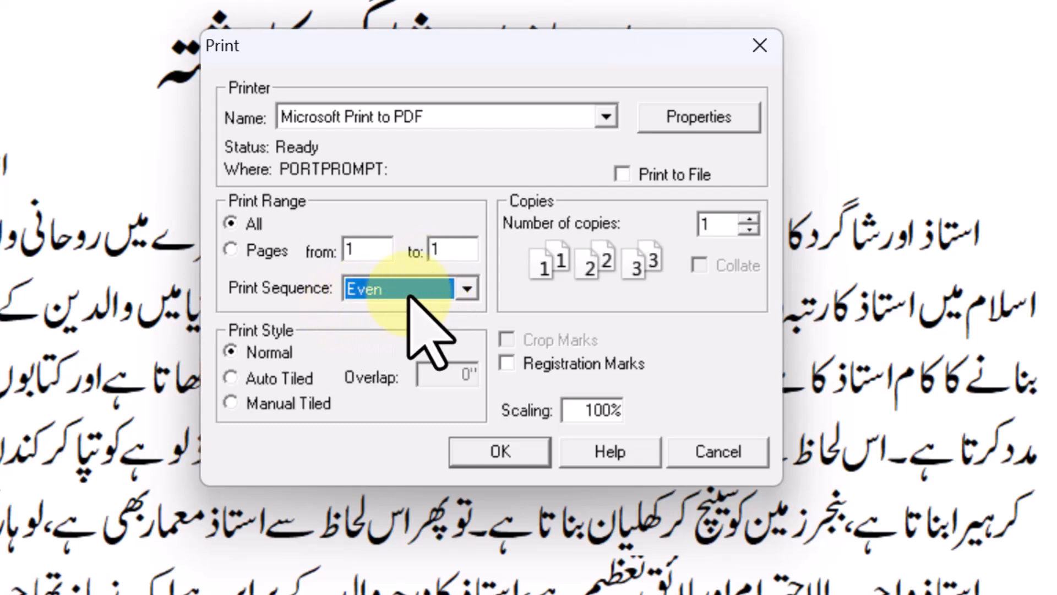
Set the print sequence to All and keep the number of copies at 1.
click(467, 288)
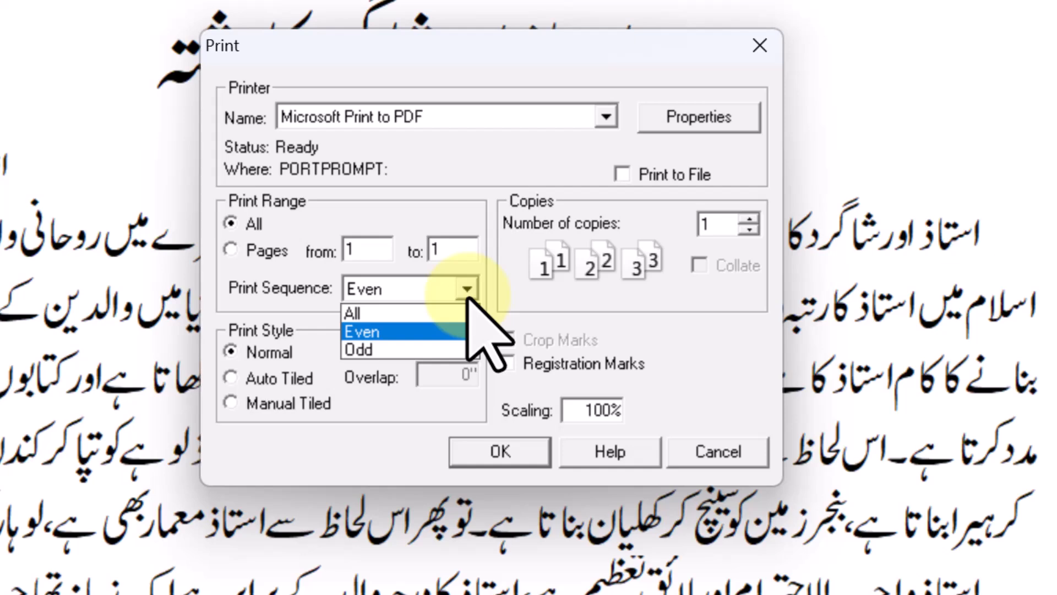
click(436, 313)
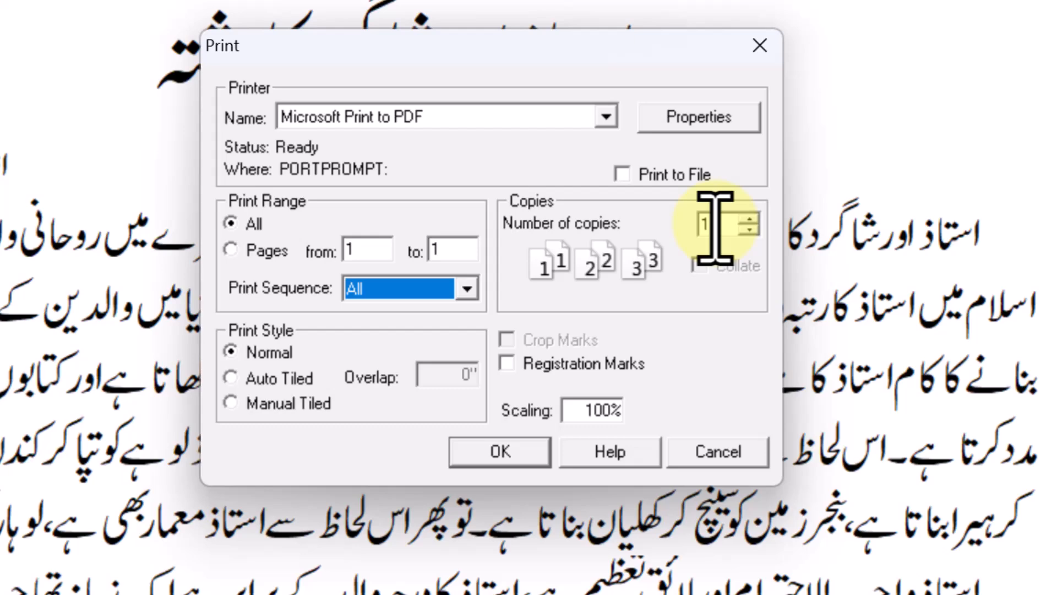
click(715, 225)
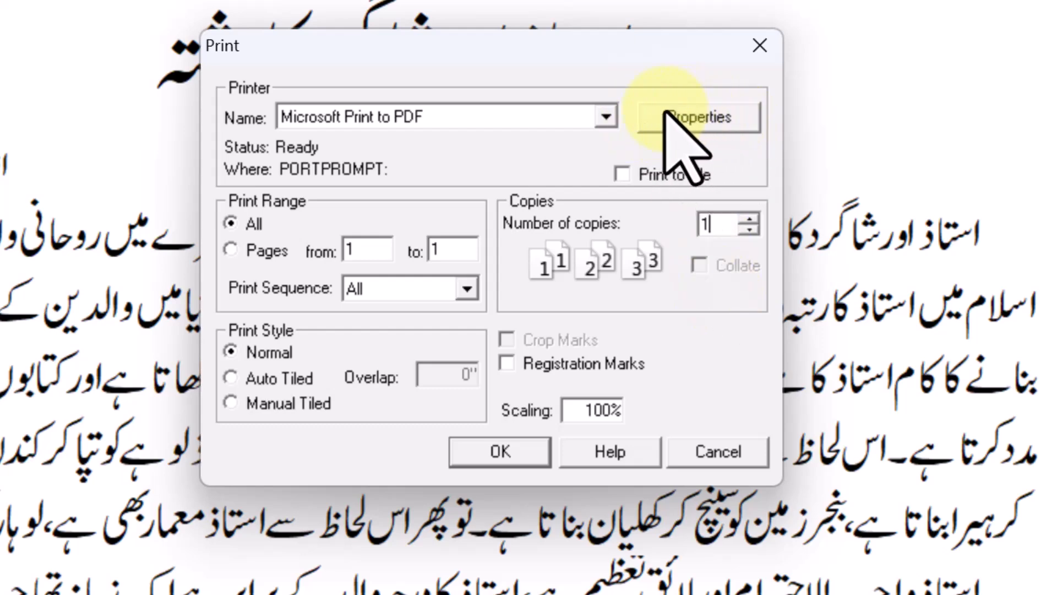
Set up the Microsoft Print to PDF output with Portrait orientation and A4 paper size.
click(719, 119)
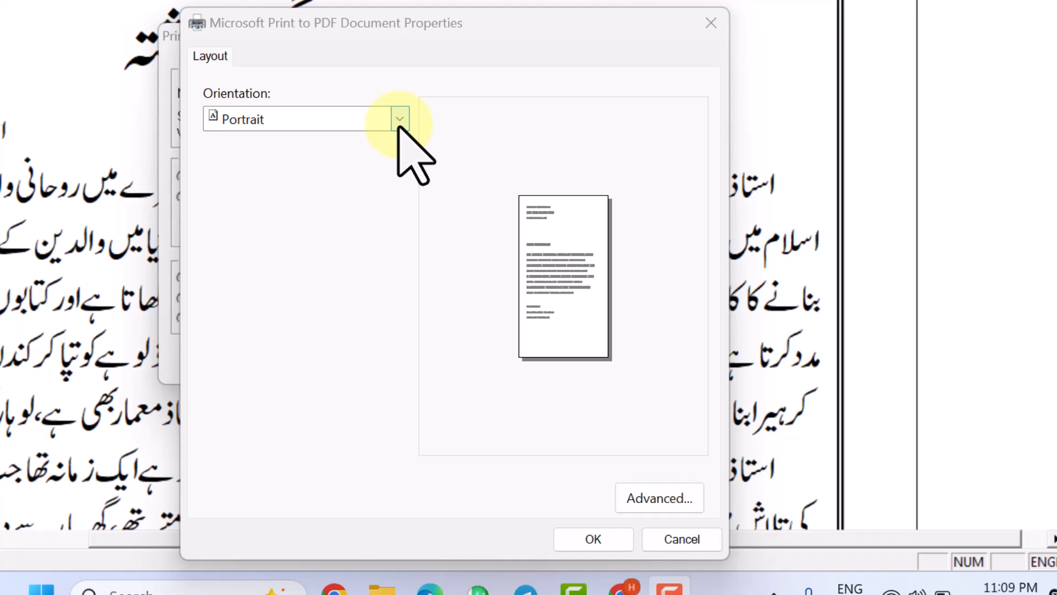
click(399, 127)
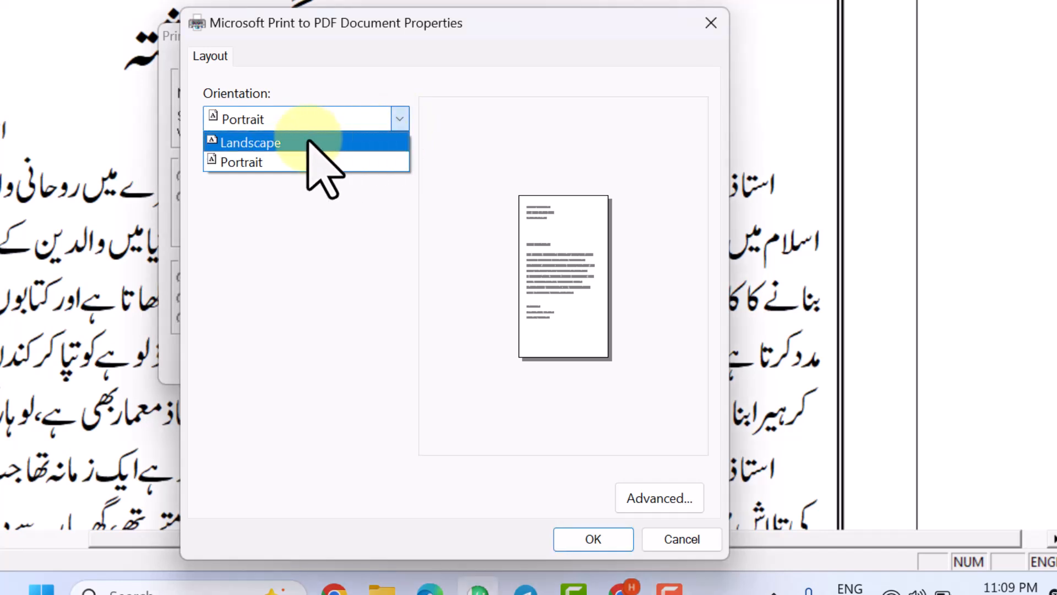
click(254, 162)
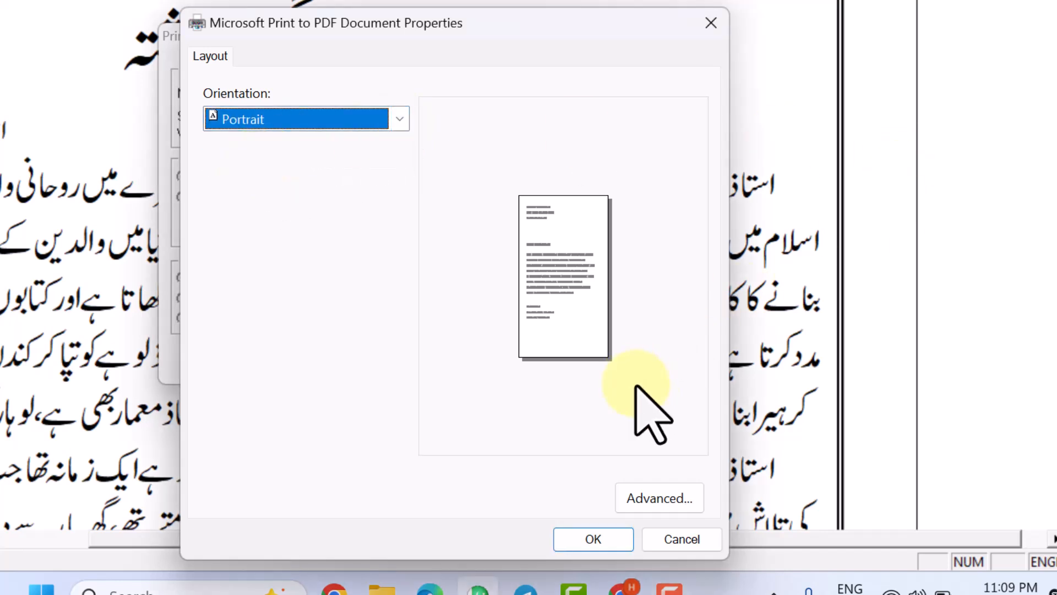
click(638, 498)
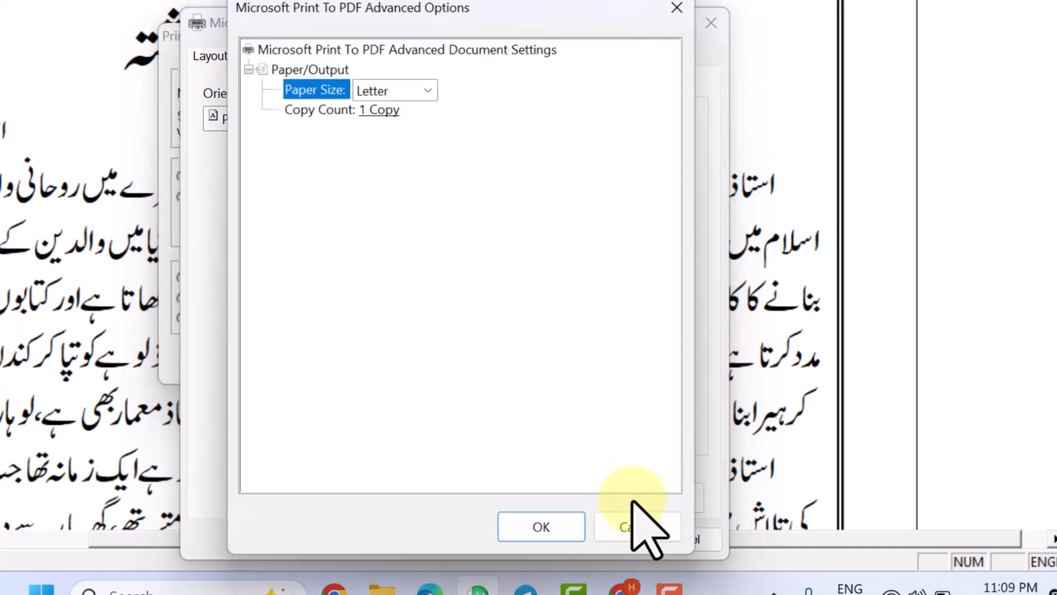
click(427, 90)
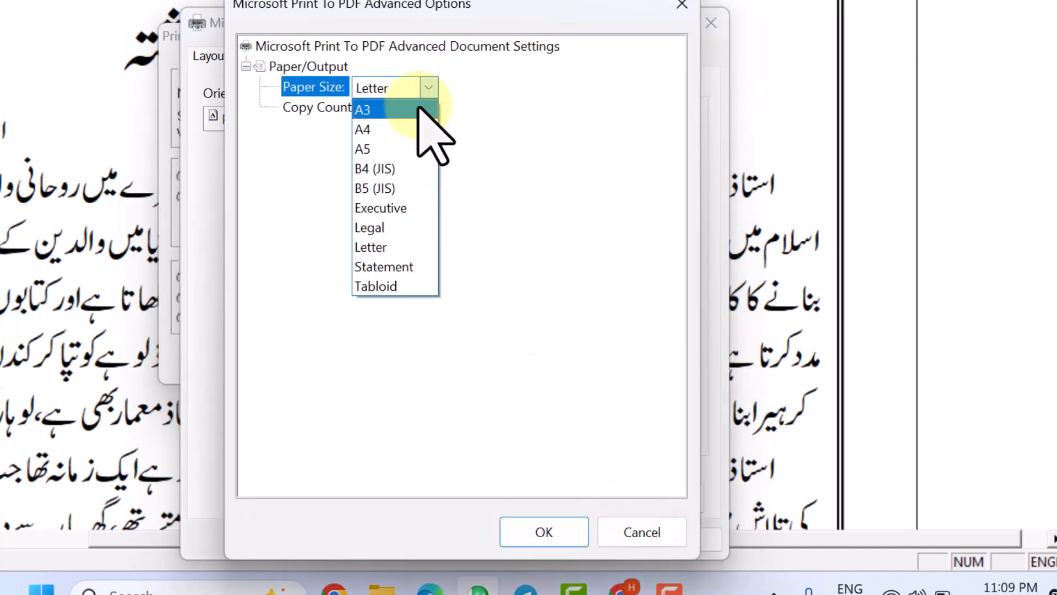
click(382, 130)
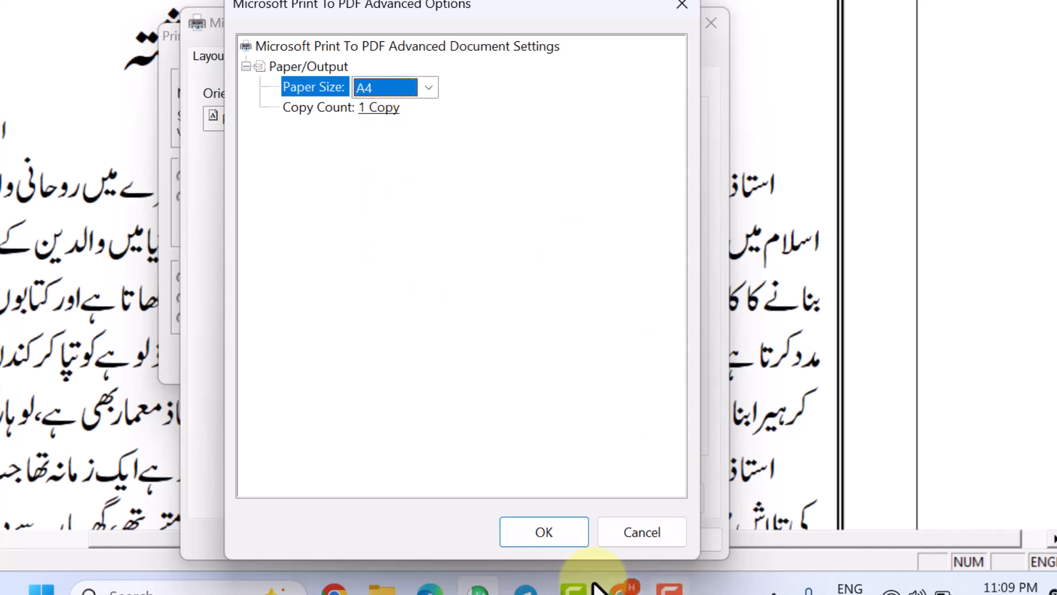
click(543, 530)
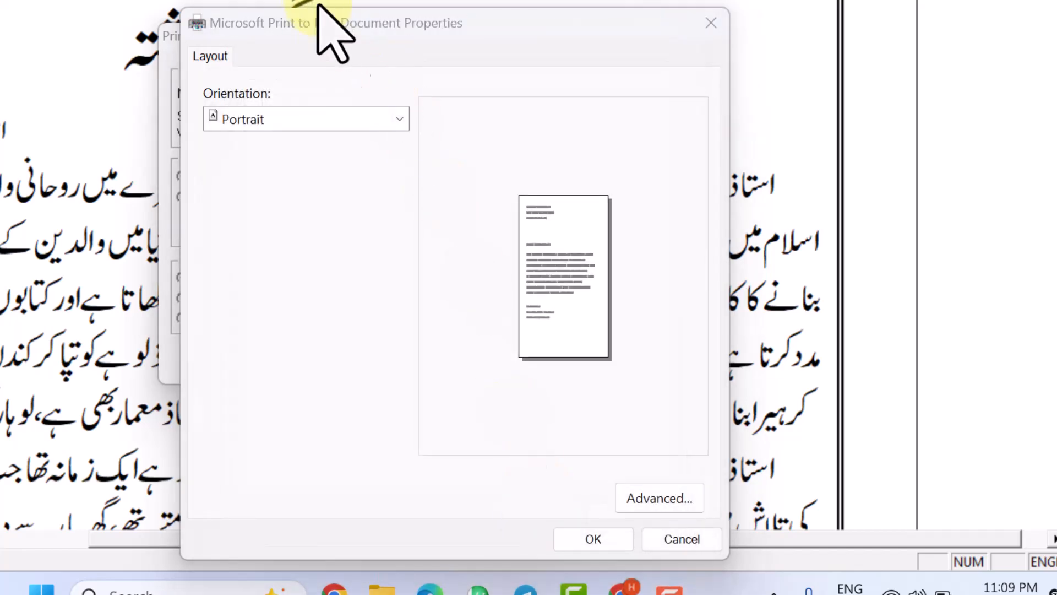
click(595, 537)
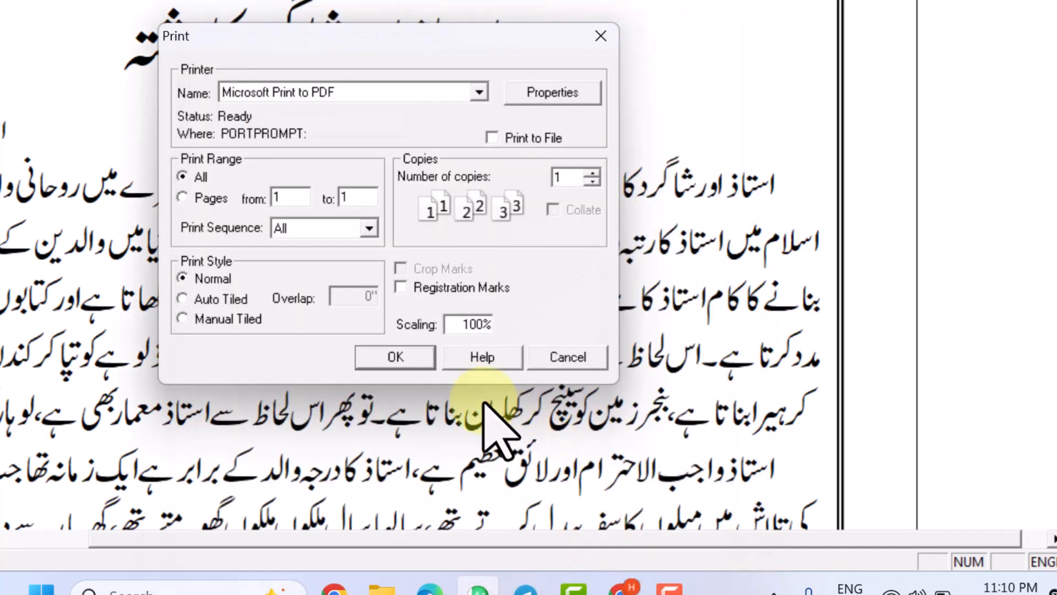
Print the document to the Desktop as a PDF file named "mz".
click(404, 357)
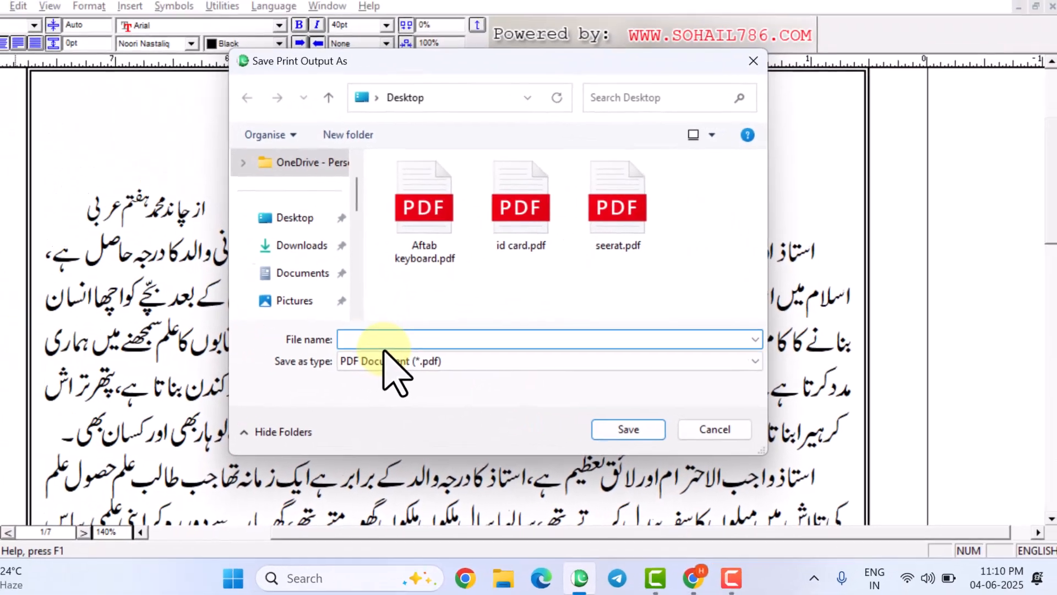
text(mz)
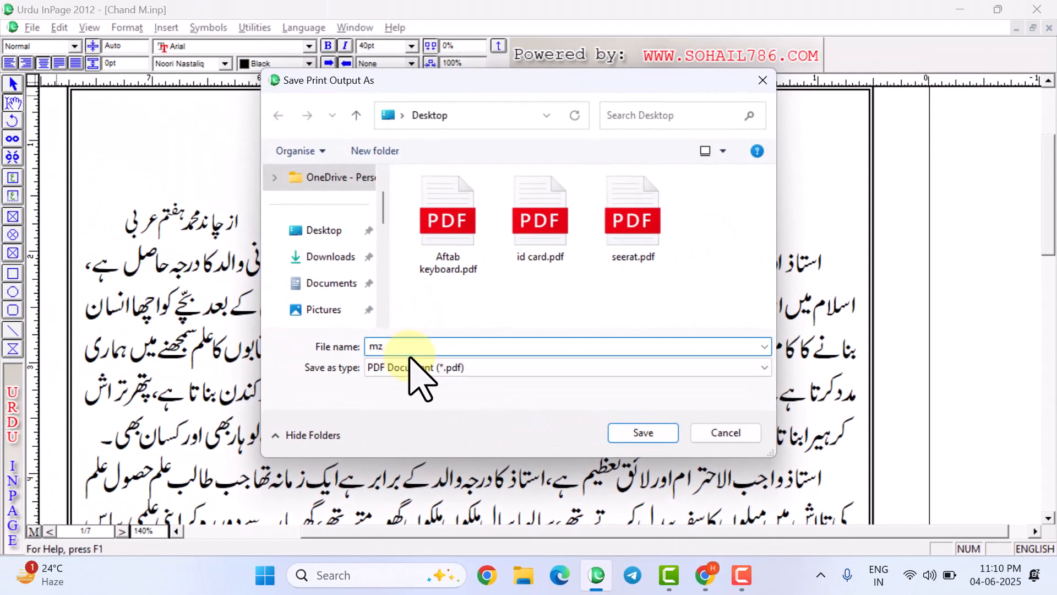
click(637, 434)
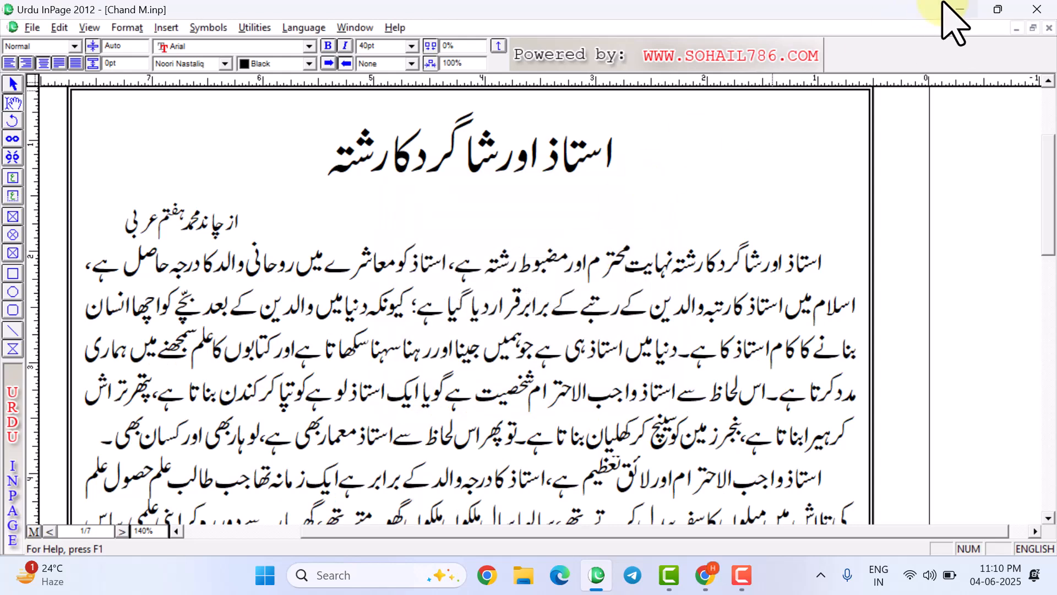
Open mz.pdf from the desktop, look through its pages to the end, close it and return to InPage.
click(961, 10)
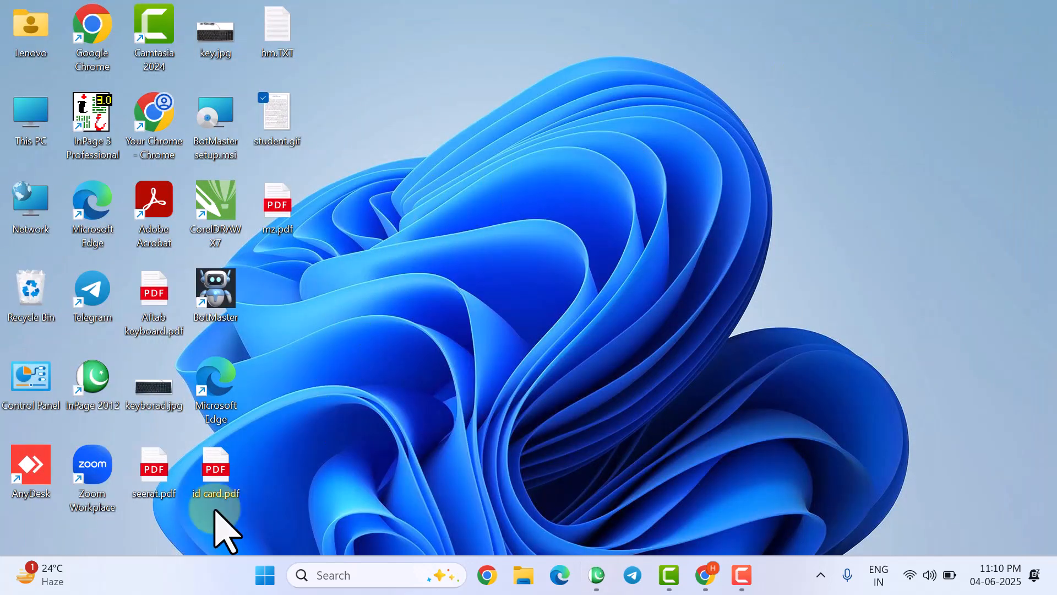
double_click(278, 212)
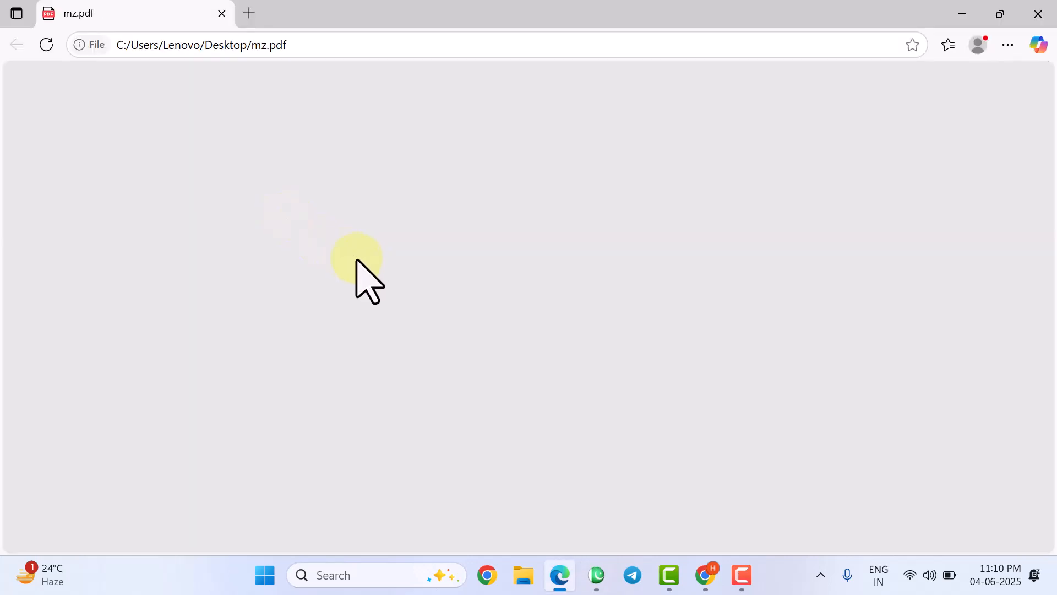
scroll(529, 236, down, 20)
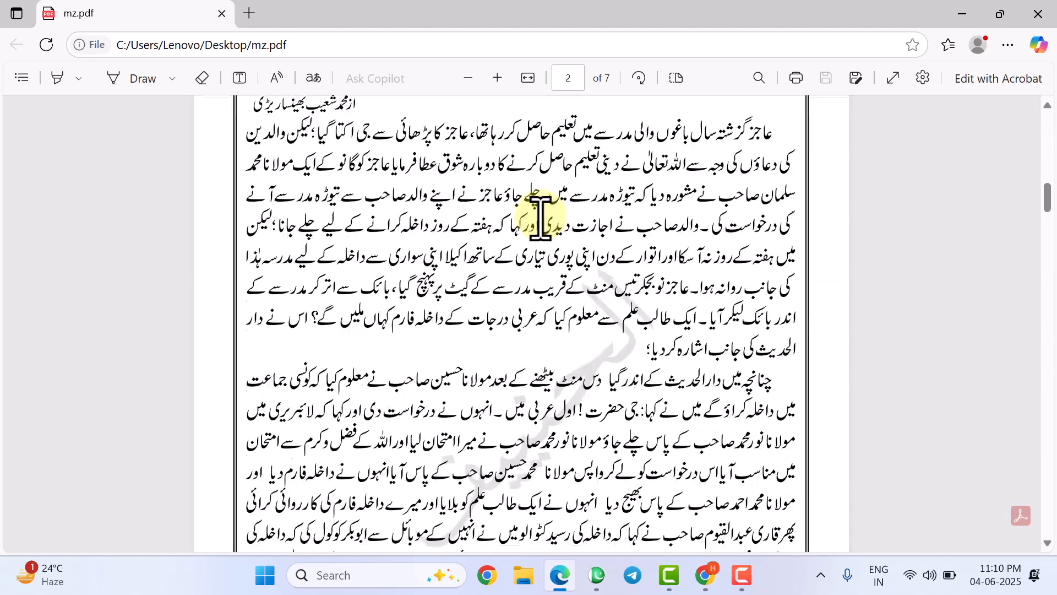
scroll(538, 236, down, 20)
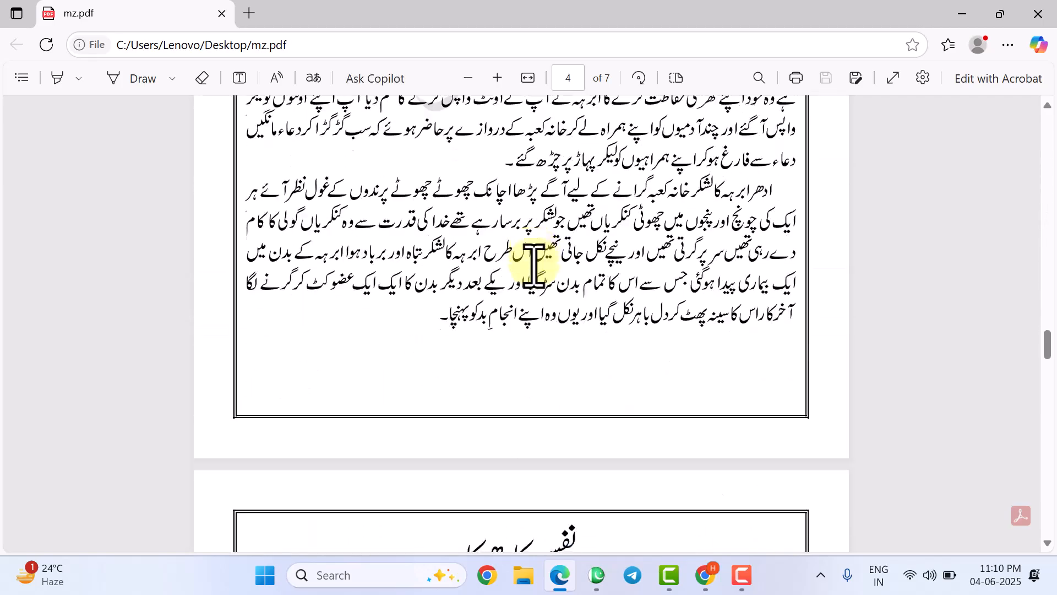
scroll(534, 264, down, 20)
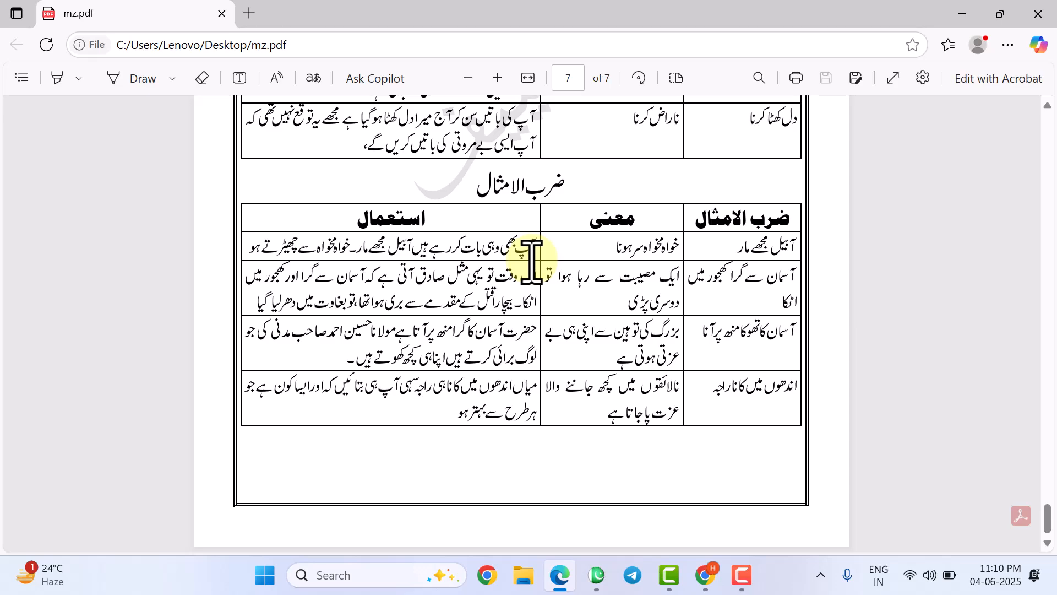
scroll(532, 262, up, 10)
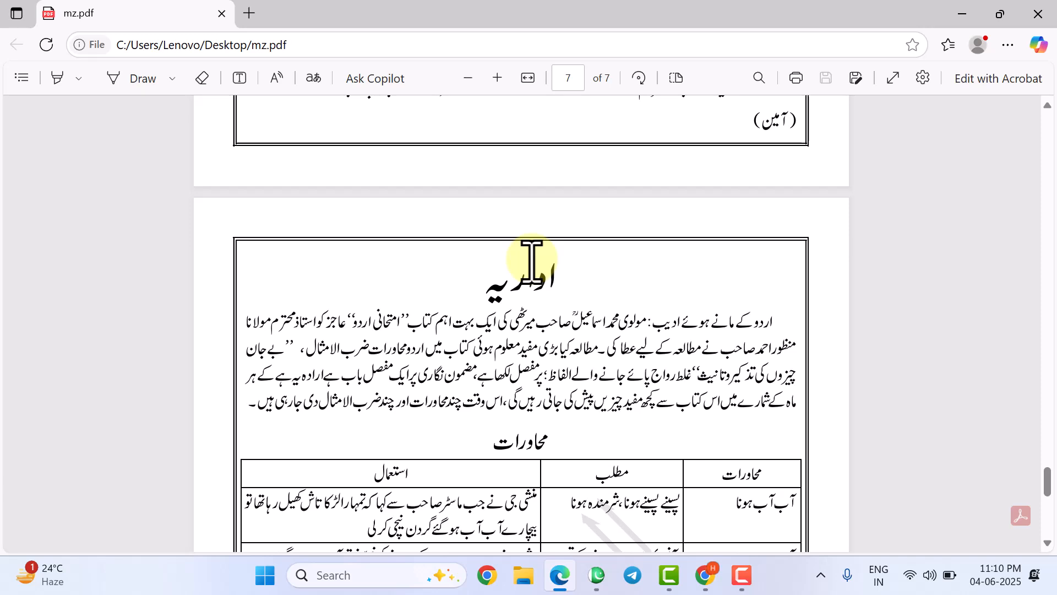
click(1041, 17)
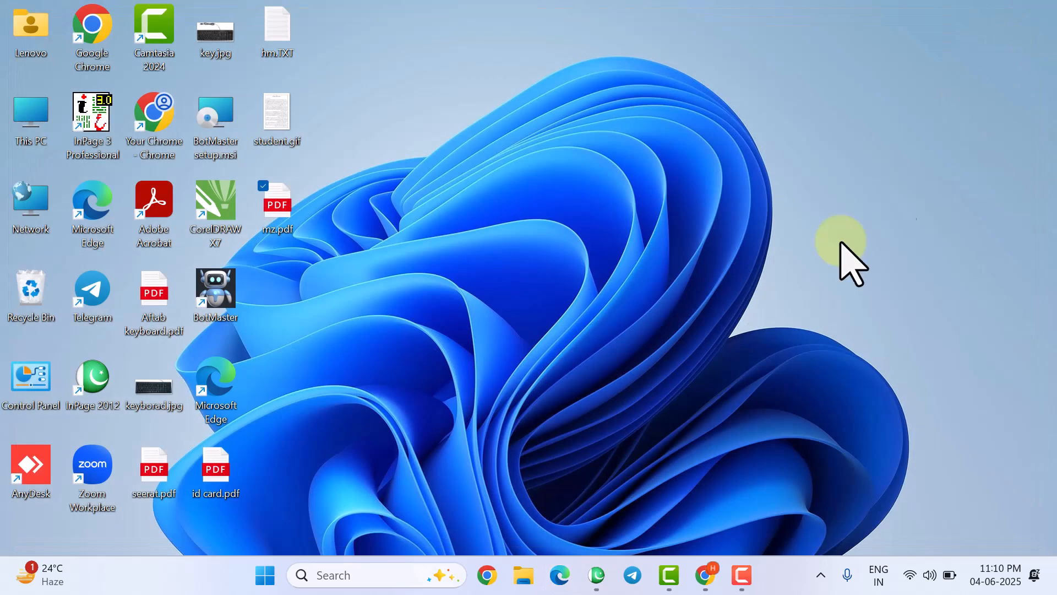
click(596, 576)
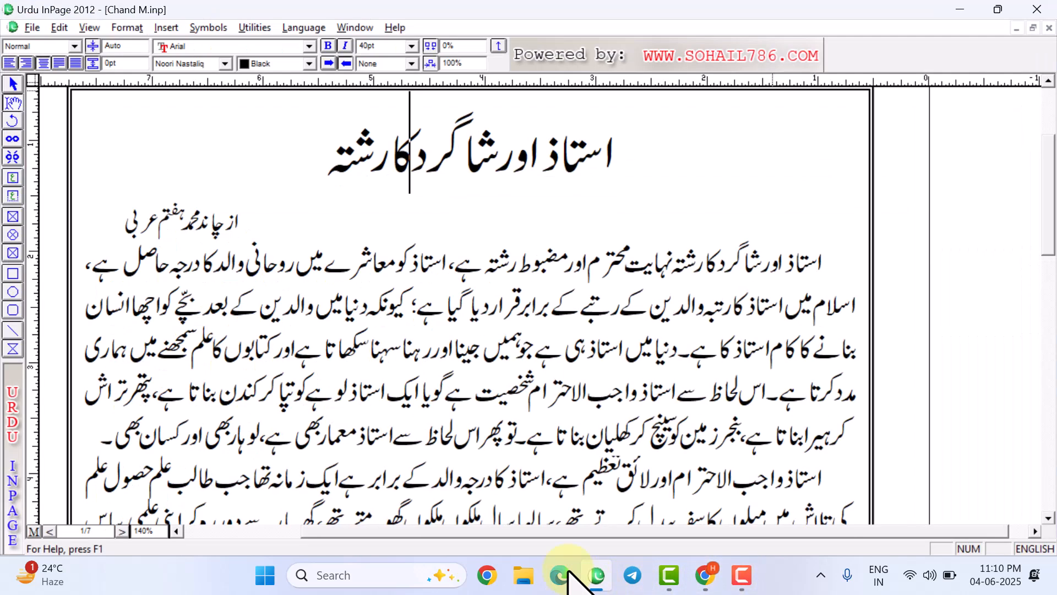
Start printing the document again with the Canon G2010 series as the printer.
click(32, 28)
click(69, 250)
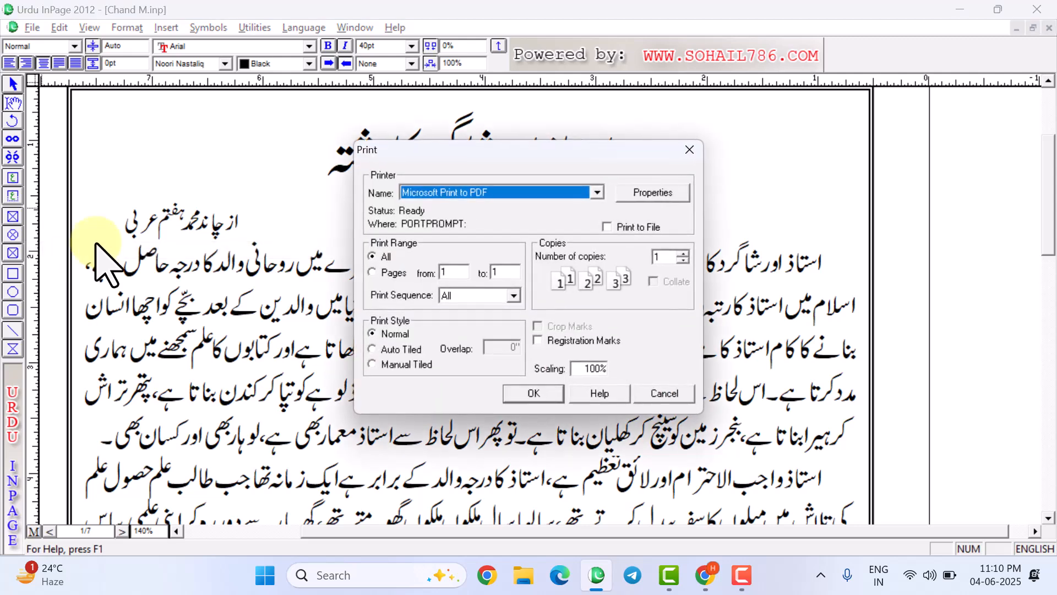
click(597, 193)
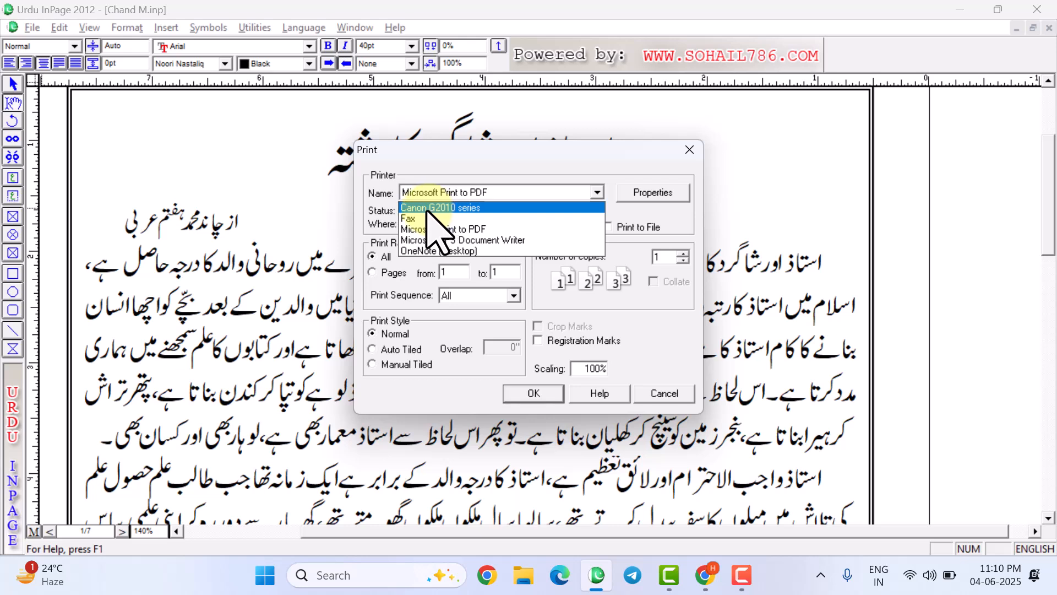
click(428, 209)
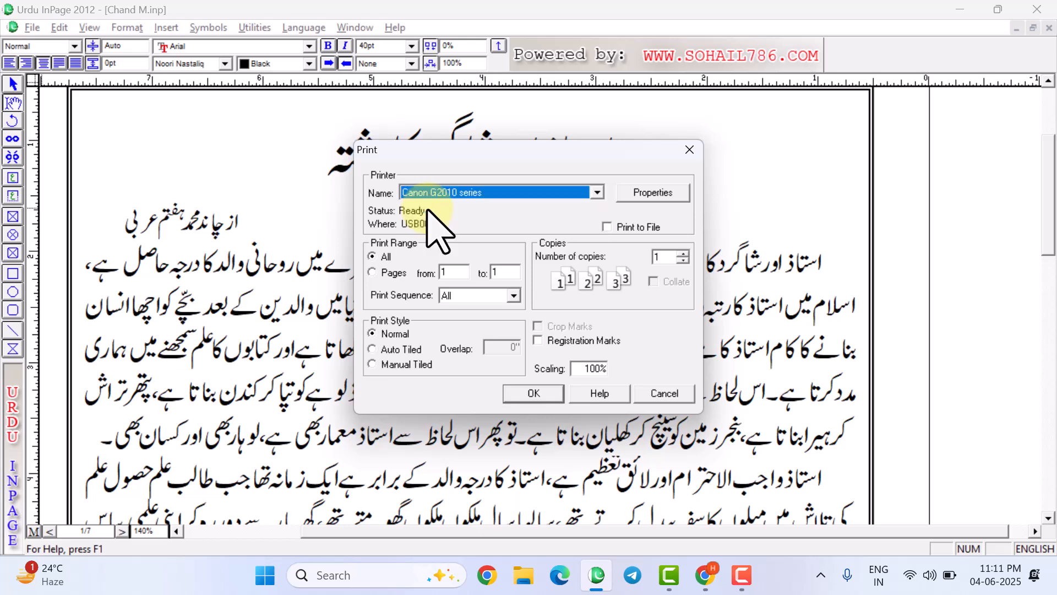
Try the Canon printer's properties with grayscale printing off, A4 paper and High print quality, and cancel the properties and the print job.
click(637, 193)
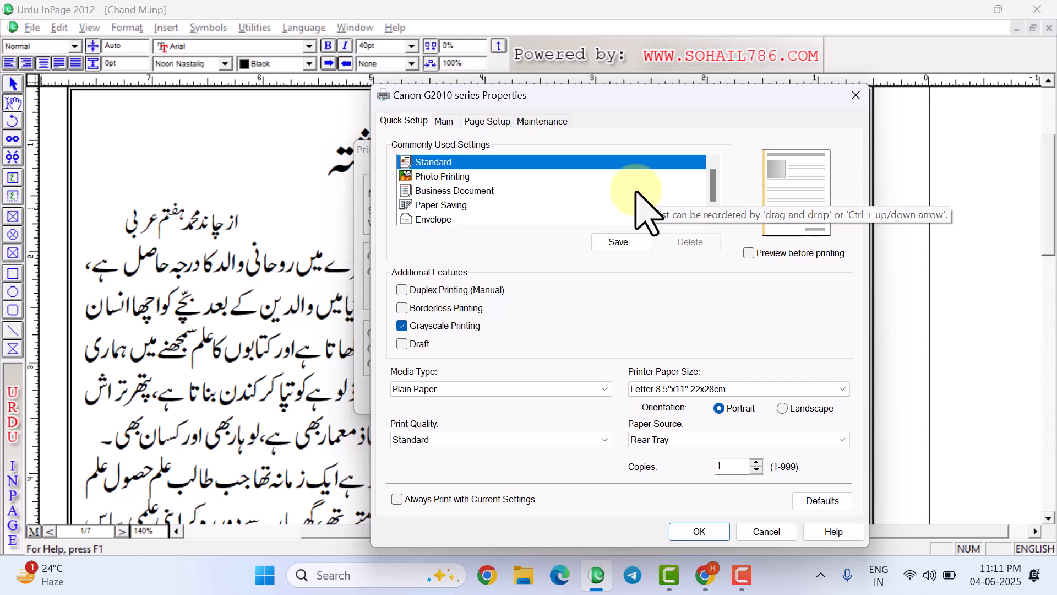
click(403, 325)
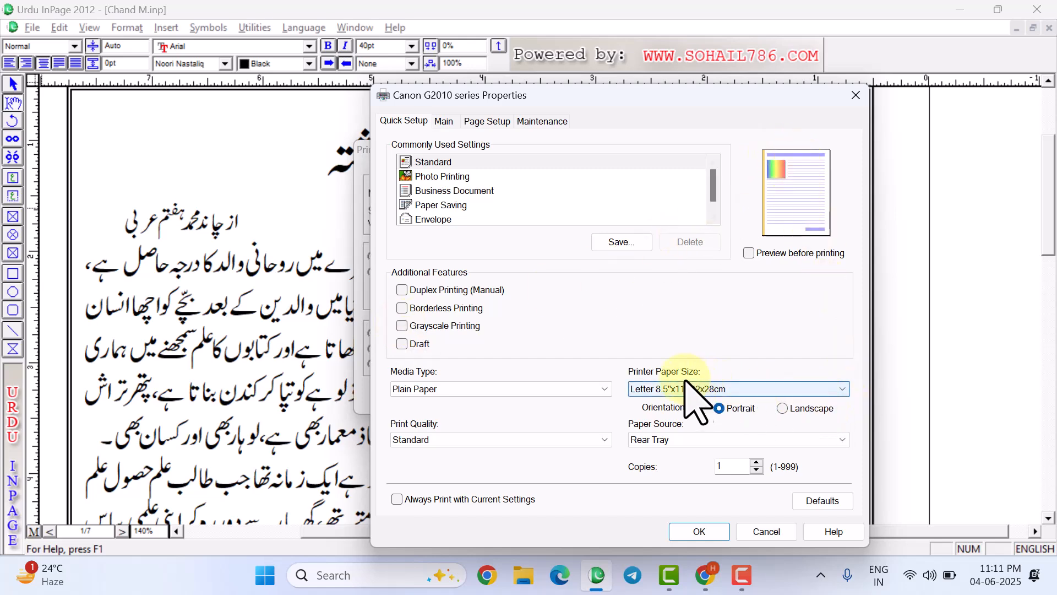
click(699, 389)
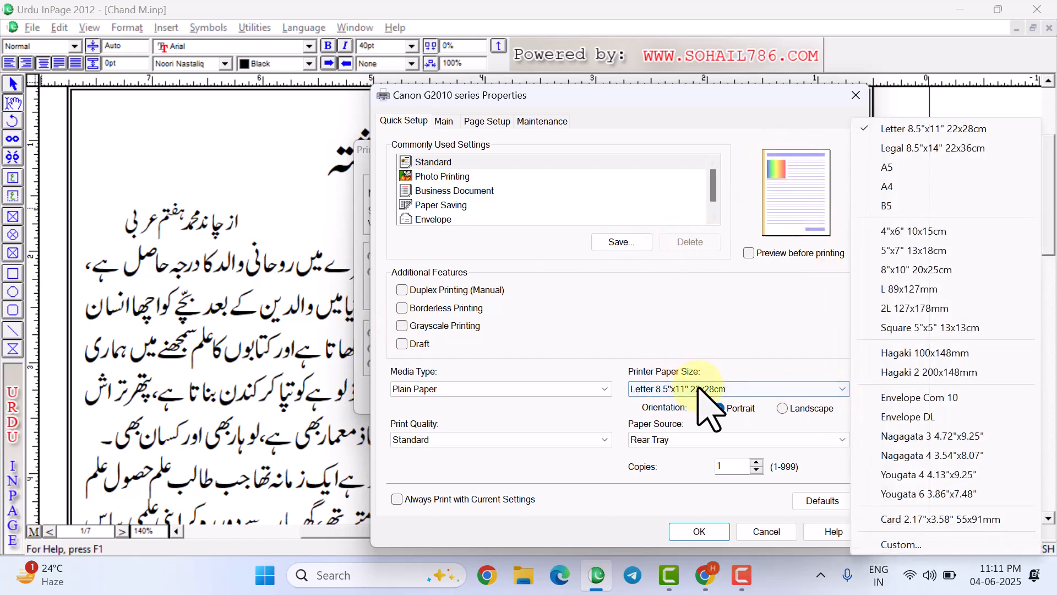
click(901, 187)
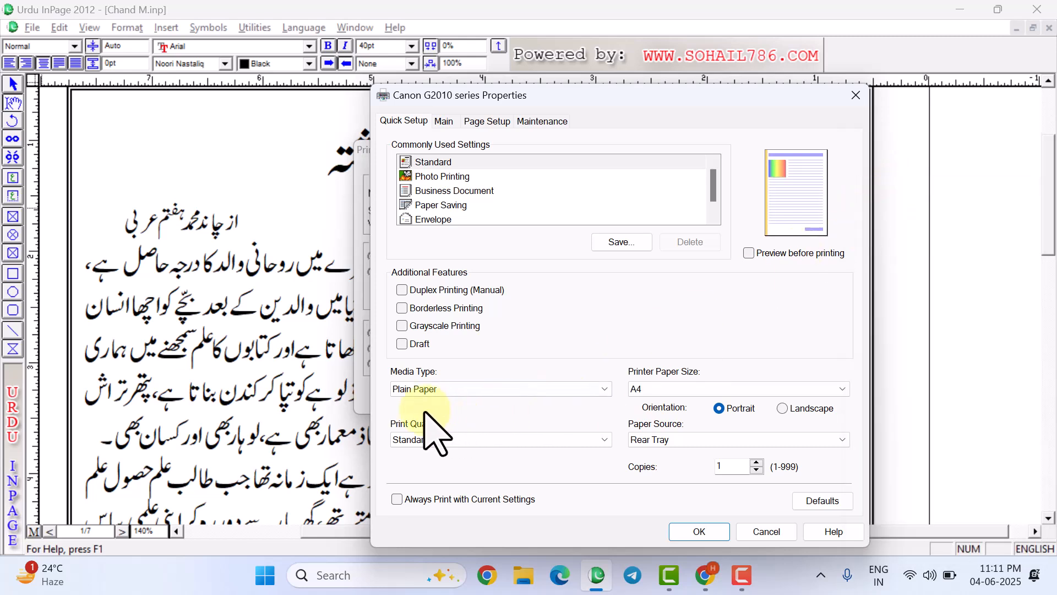
click(427, 441)
click(419, 457)
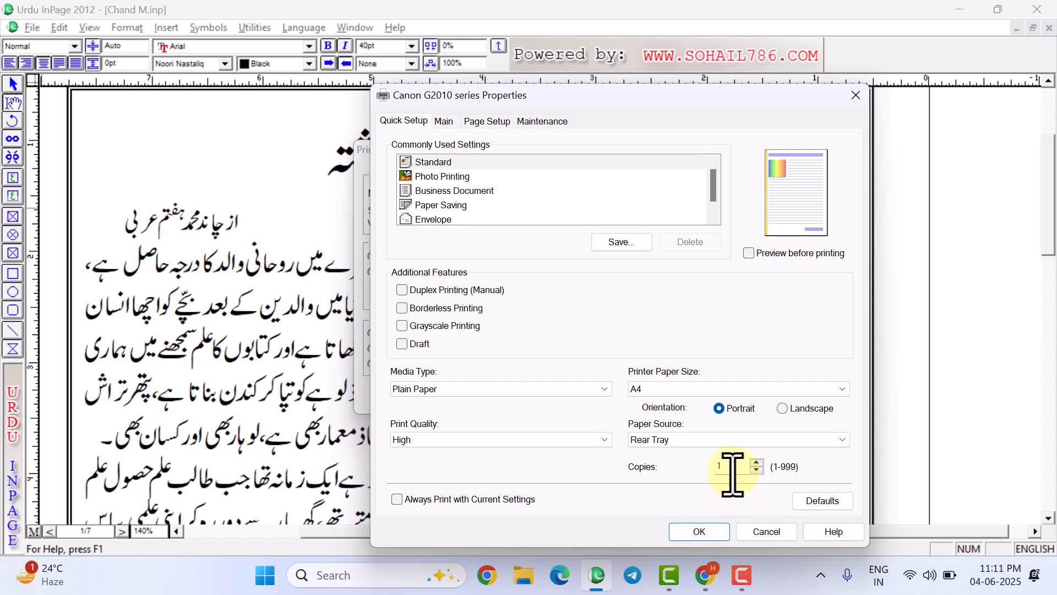
click(764, 532)
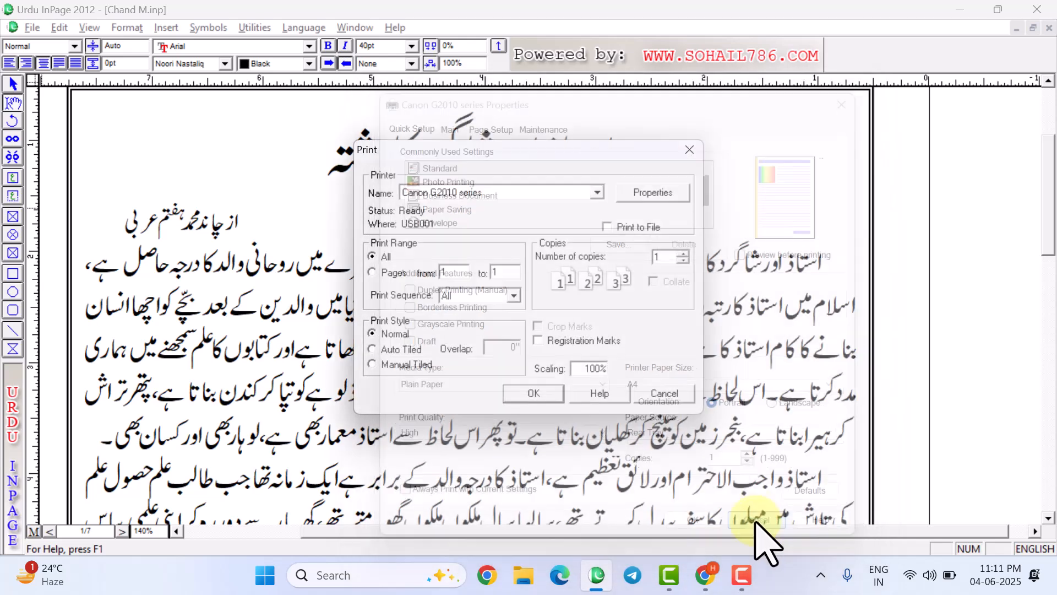
click(660, 390)
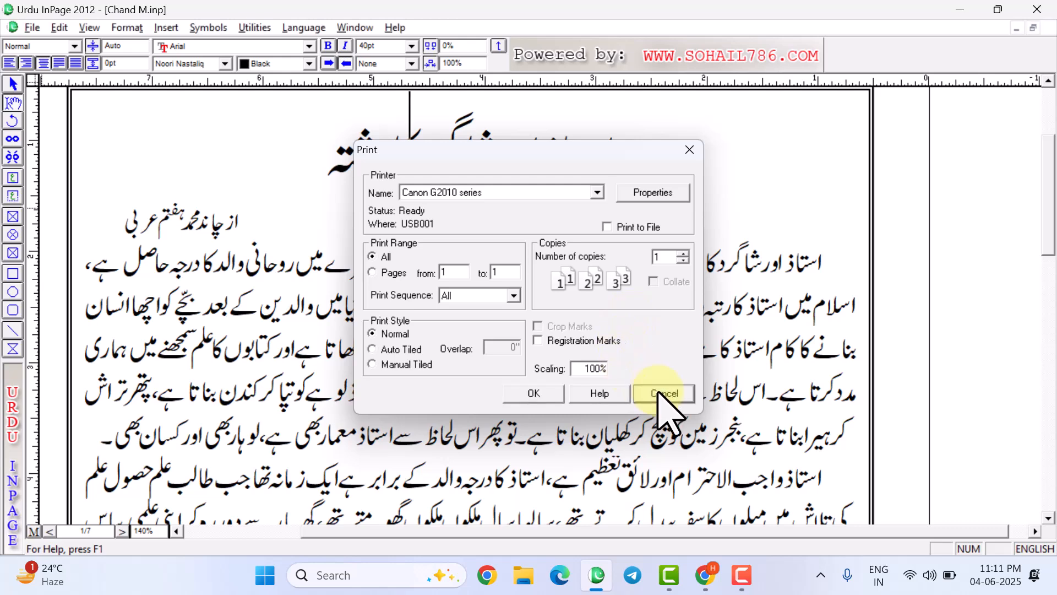
click(32, 28)
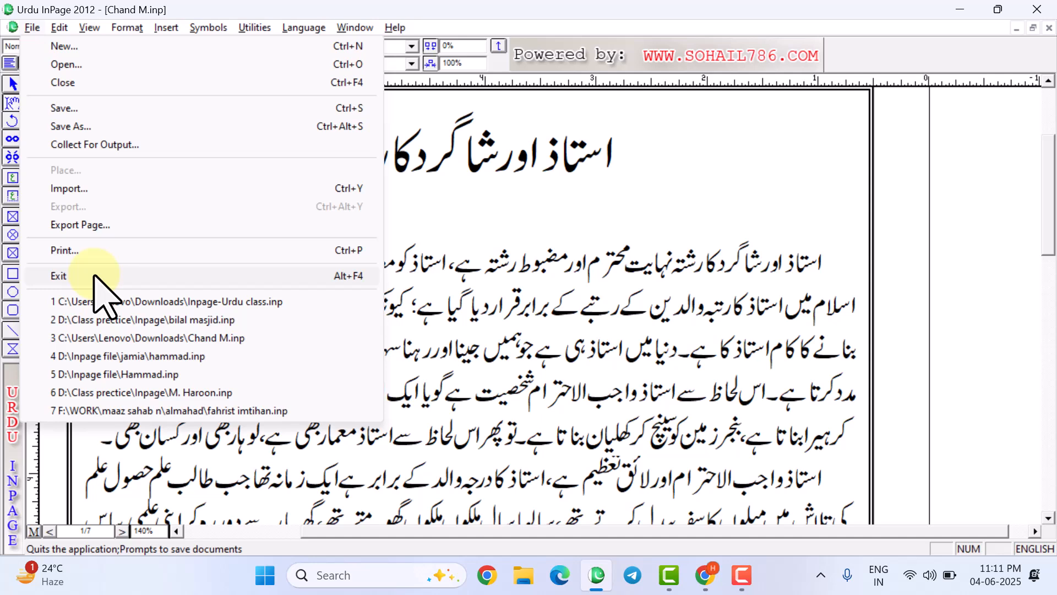